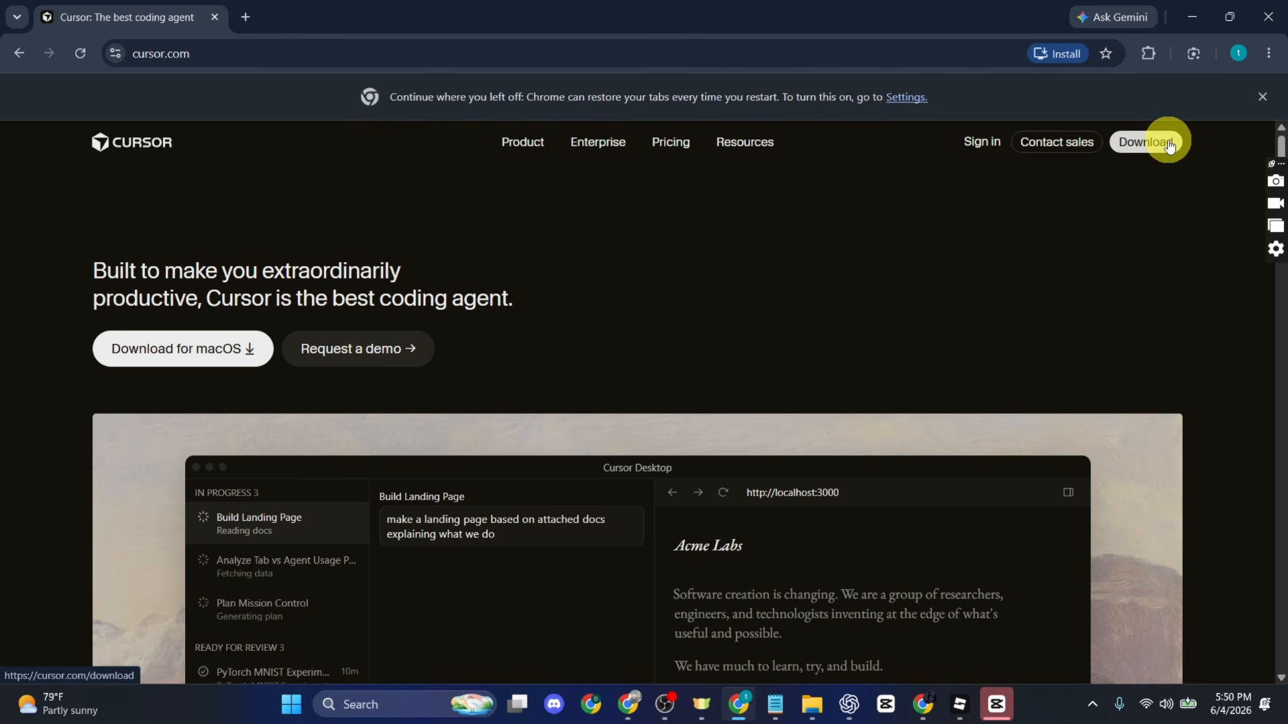
# Download the Cursor installer for Windows from the download page and run the downloaded setup file
pyautogui.click(187, 346)
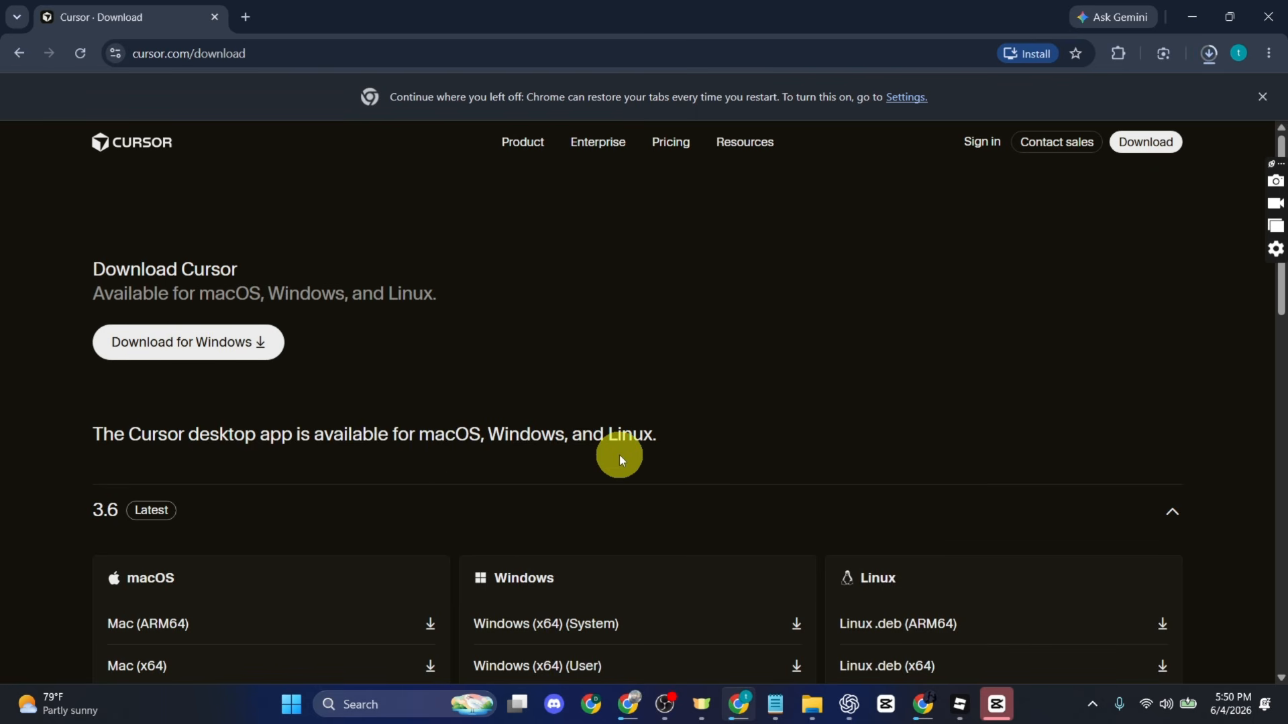
pyautogui.click(1207, 51)
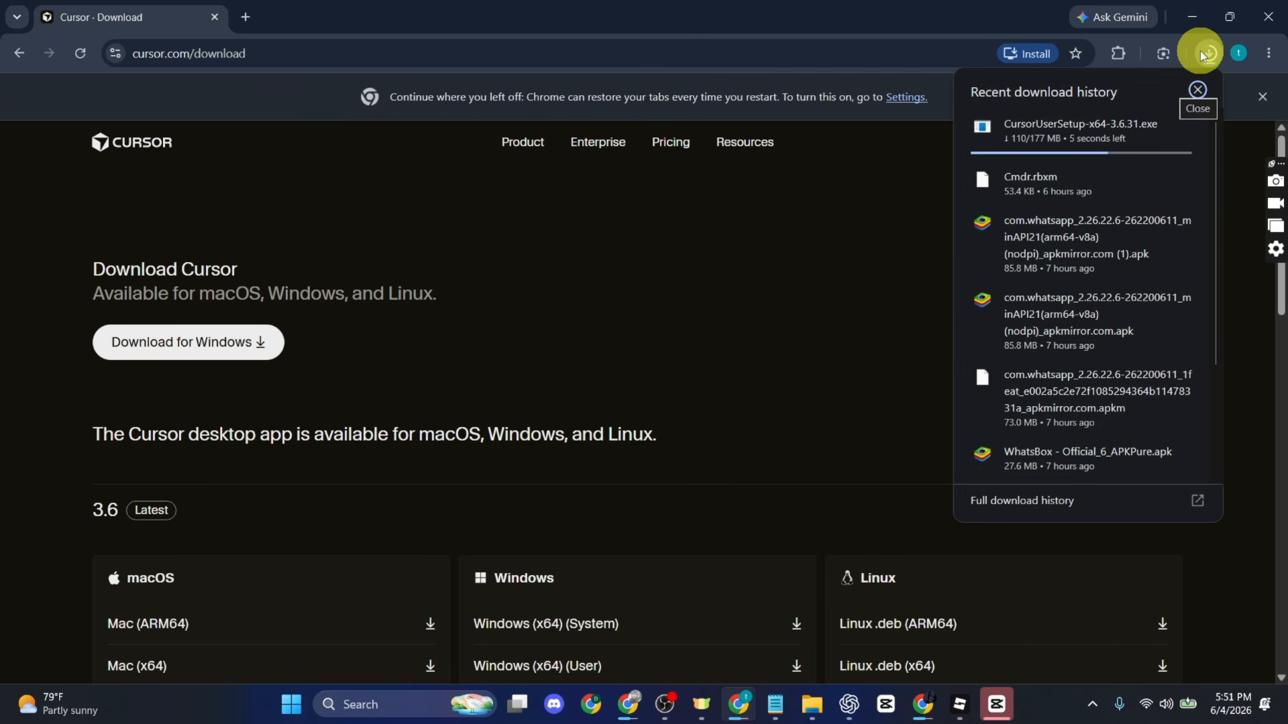
pyautogui.click(1035, 130)
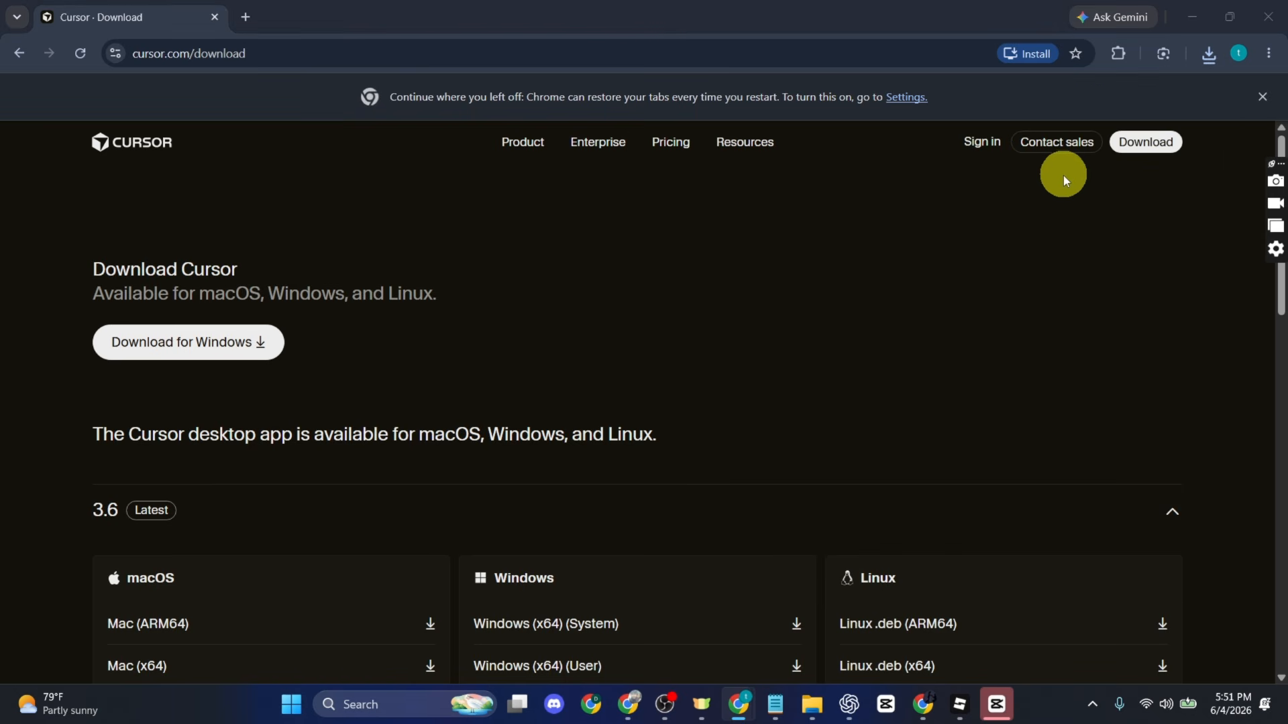
# Accept the license agreement in the Cursor setup wizard and proceed to the destination choice
pyautogui.moveTo(713, 168); pyautogui.dragTo(716, 170)
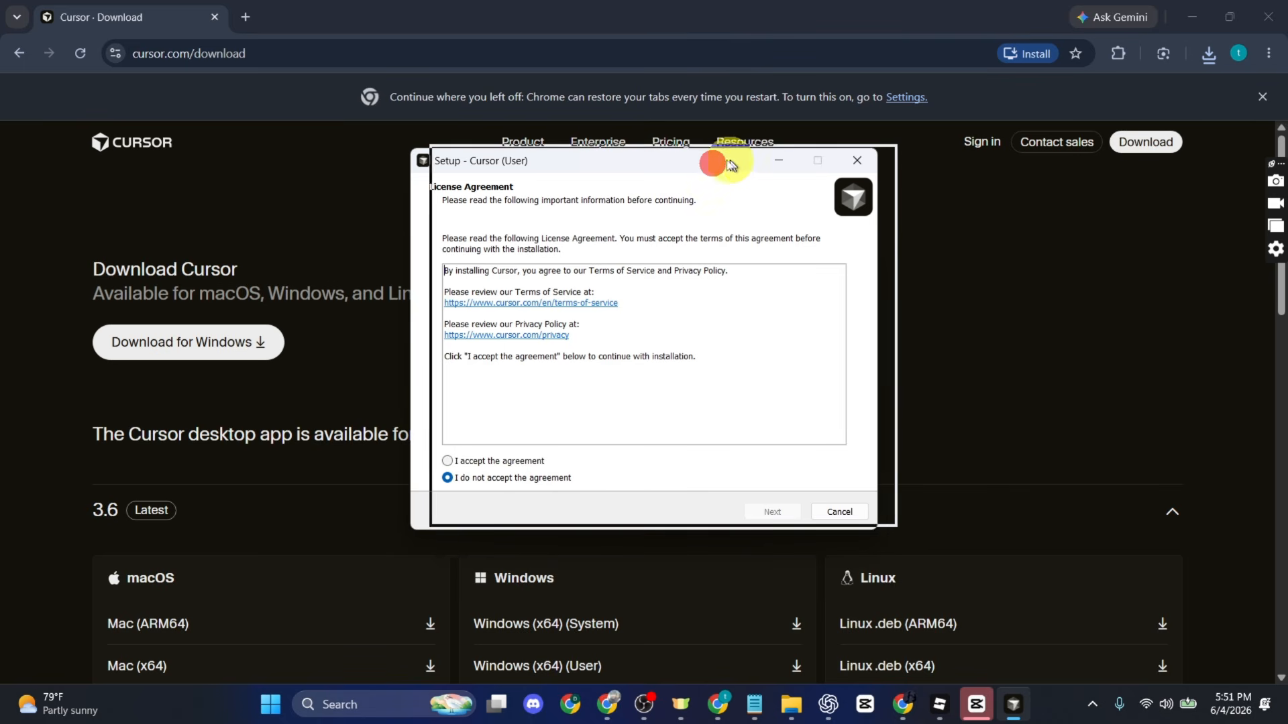
pyautogui.click(452, 465)
pyautogui.click(784, 517)
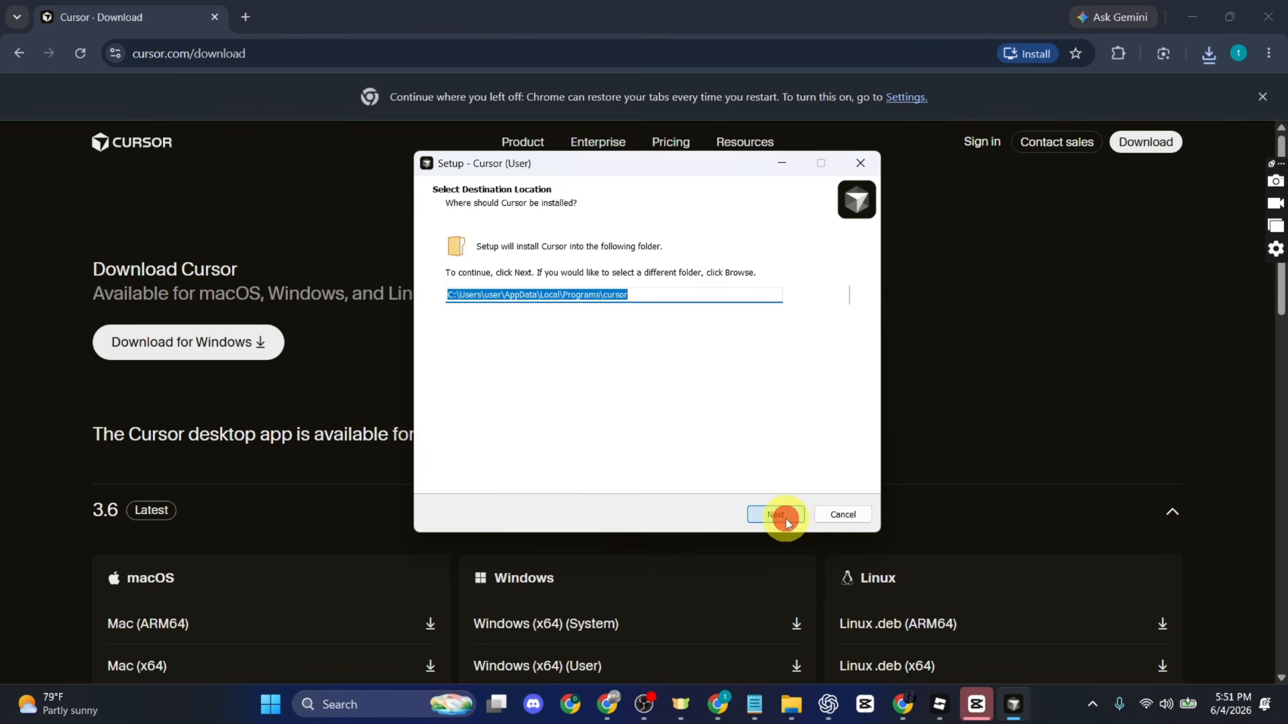
# Set the installation destination to D:\aa\cursor by choosing the aa folder on Local Disk (D:)
pyautogui.click(824, 298)
pyautogui.scroll(15, 646, 459)
pyautogui.scroll(10, 645, 459)
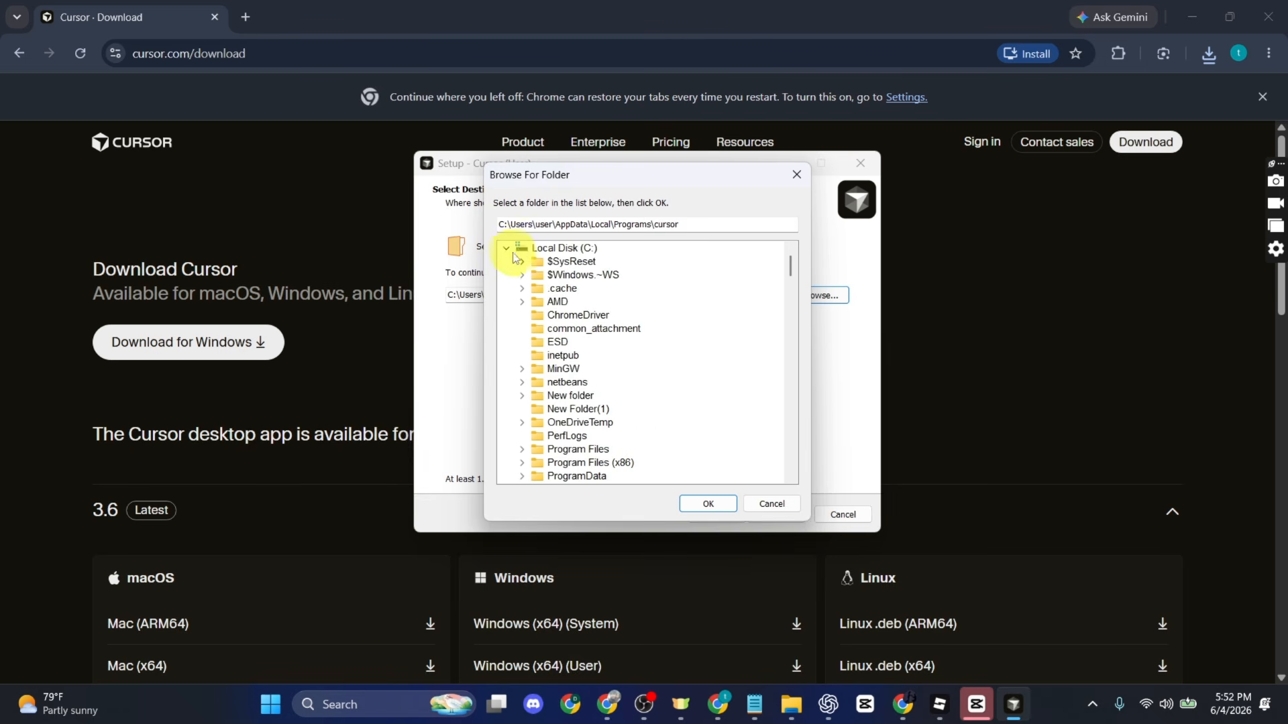
pyautogui.click(507, 248)
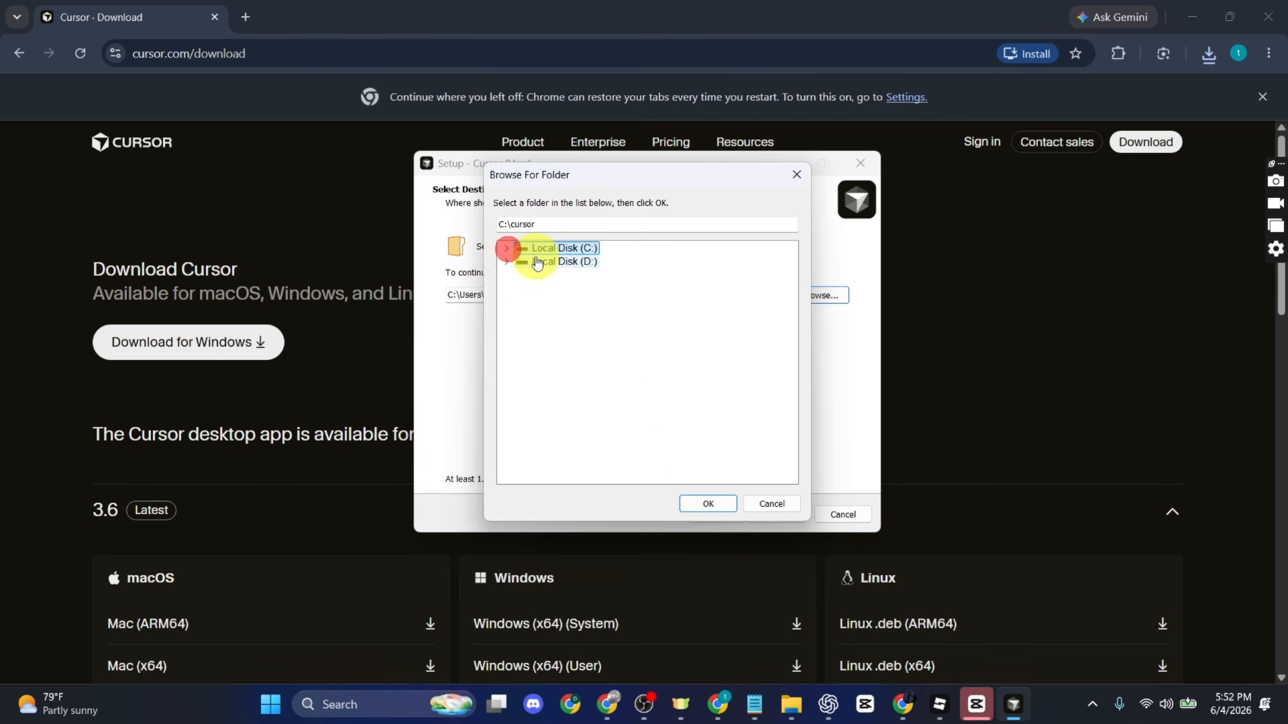
pyautogui.doubleClick(538, 263)
pyautogui.click(542, 278)
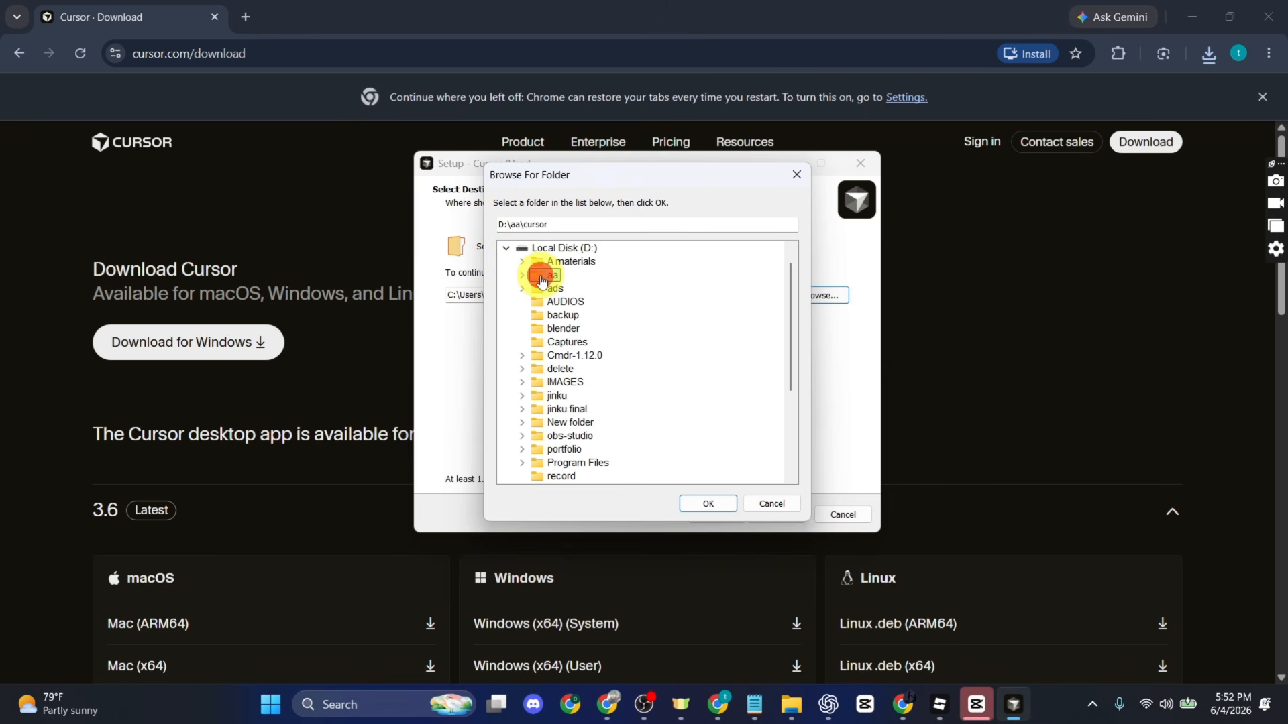
pyautogui.click(713, 507)
# Keep the Cursor Start Menu folder and the preselected additional tasks, and install the program
pyautogui.click(789, 519)
pyautogui.click(784, 513)
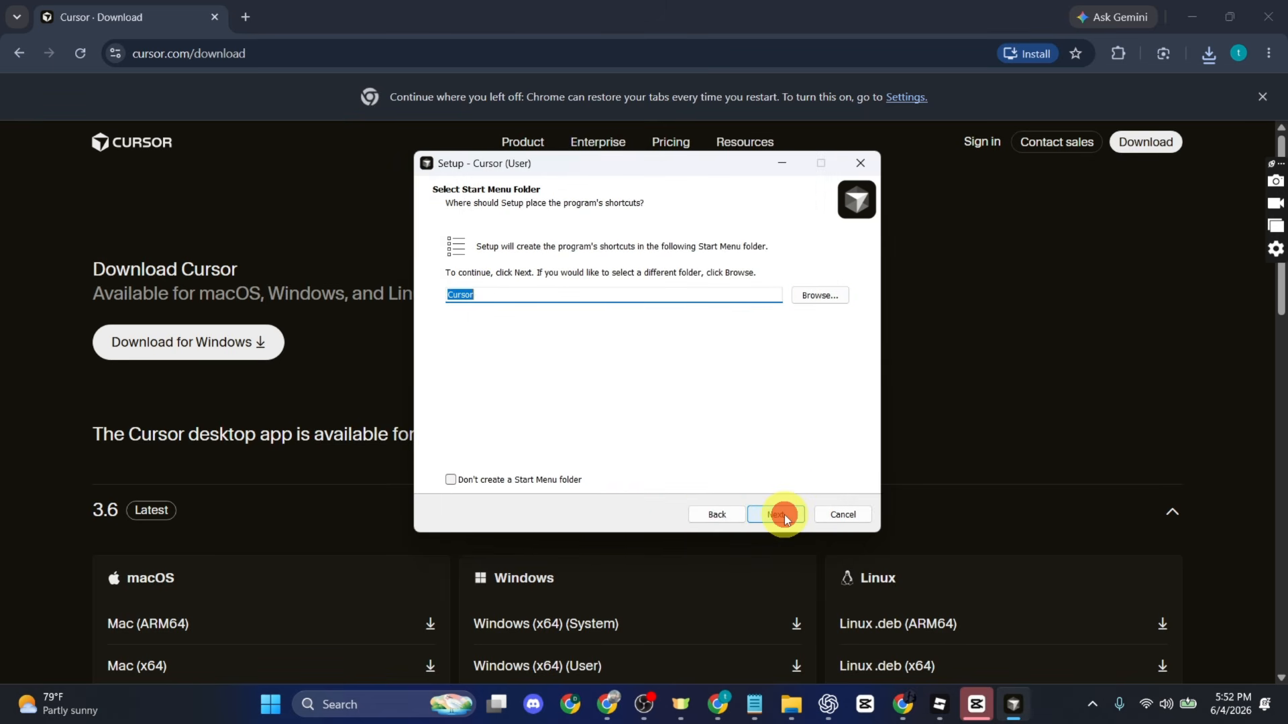
pyautogui.click(784, 514)
pyautogui.click(772, 524)
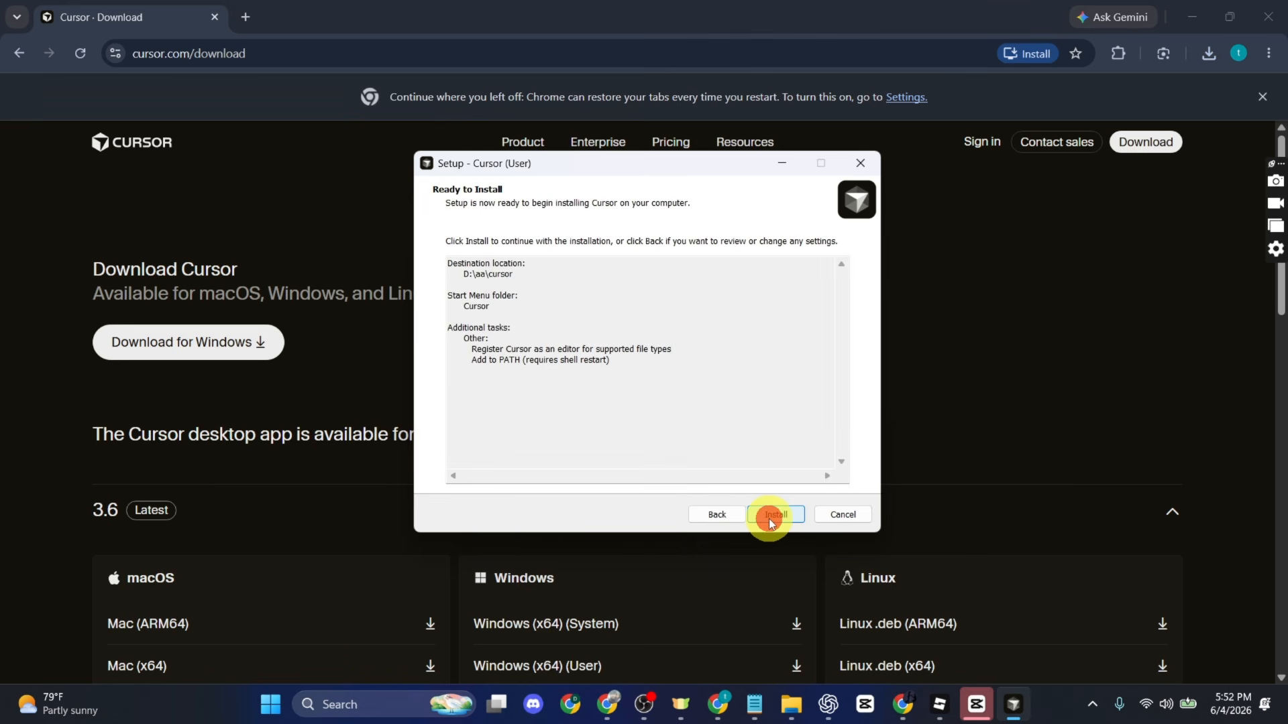
pyautogui.click(771, 515)
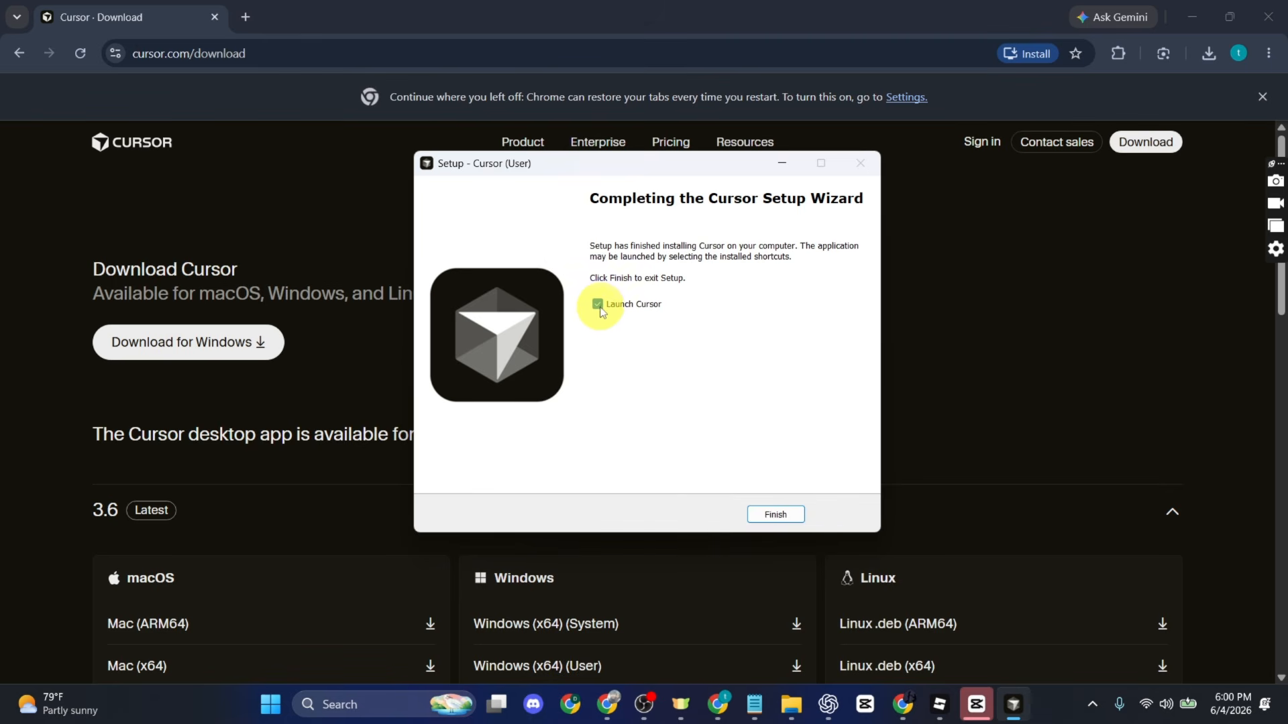
# Finish the setup with Launch Cursor enabled and log in to an existing account from the welcome window
pyautogui.click(778, 514)
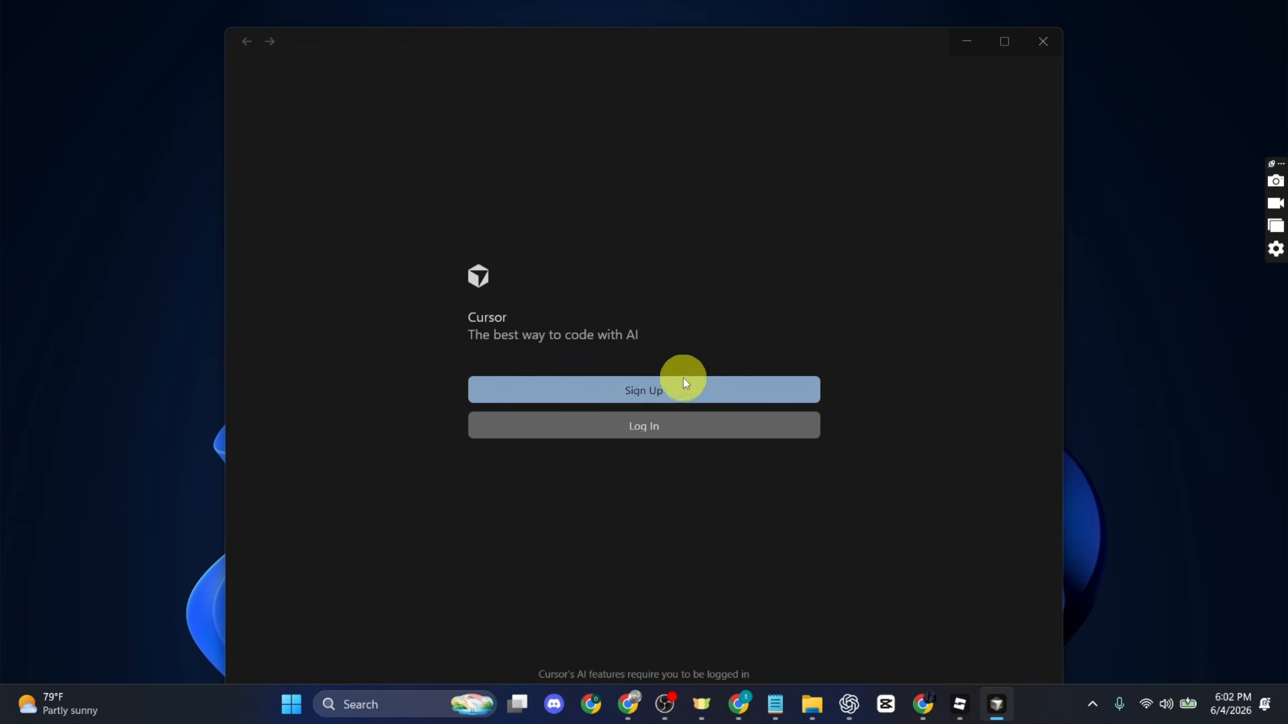
pyautogui.click(759, 435)
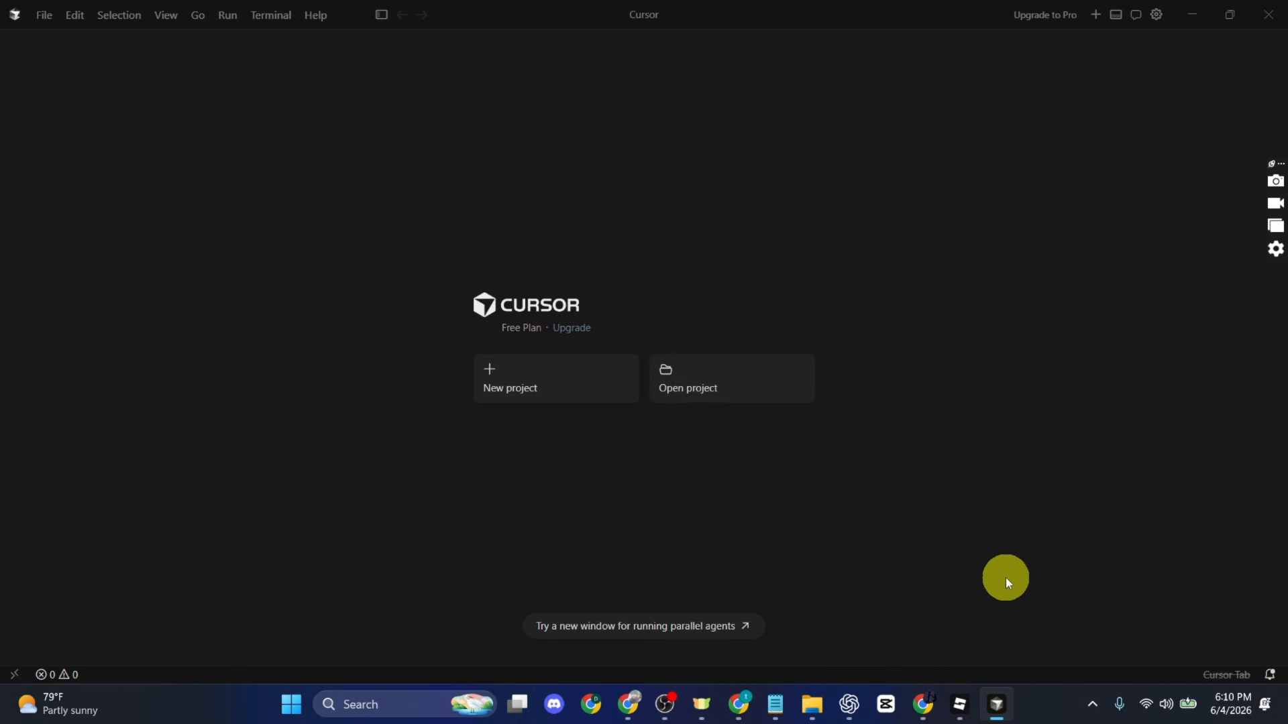
# Switch to Roblox Studio and open the MCP server settings of the AI Assistant
pyautogui.click(961, 710)
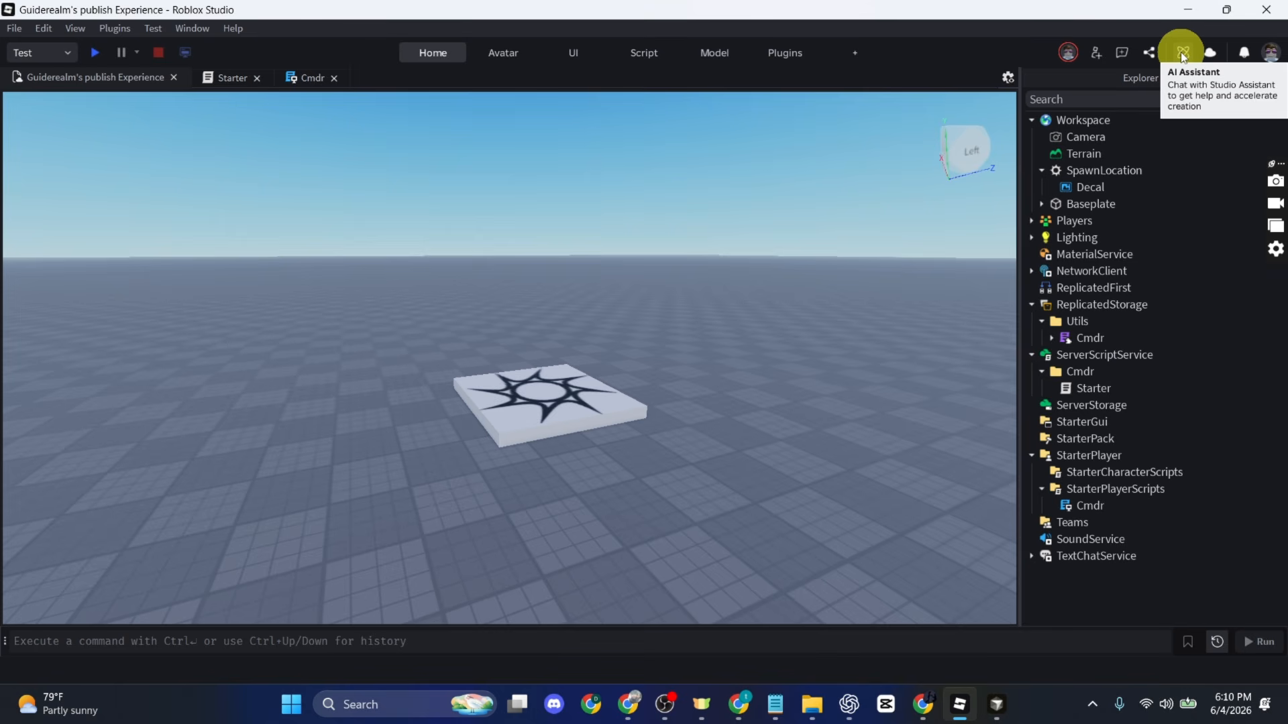
pyautogui.click(1183, 53)
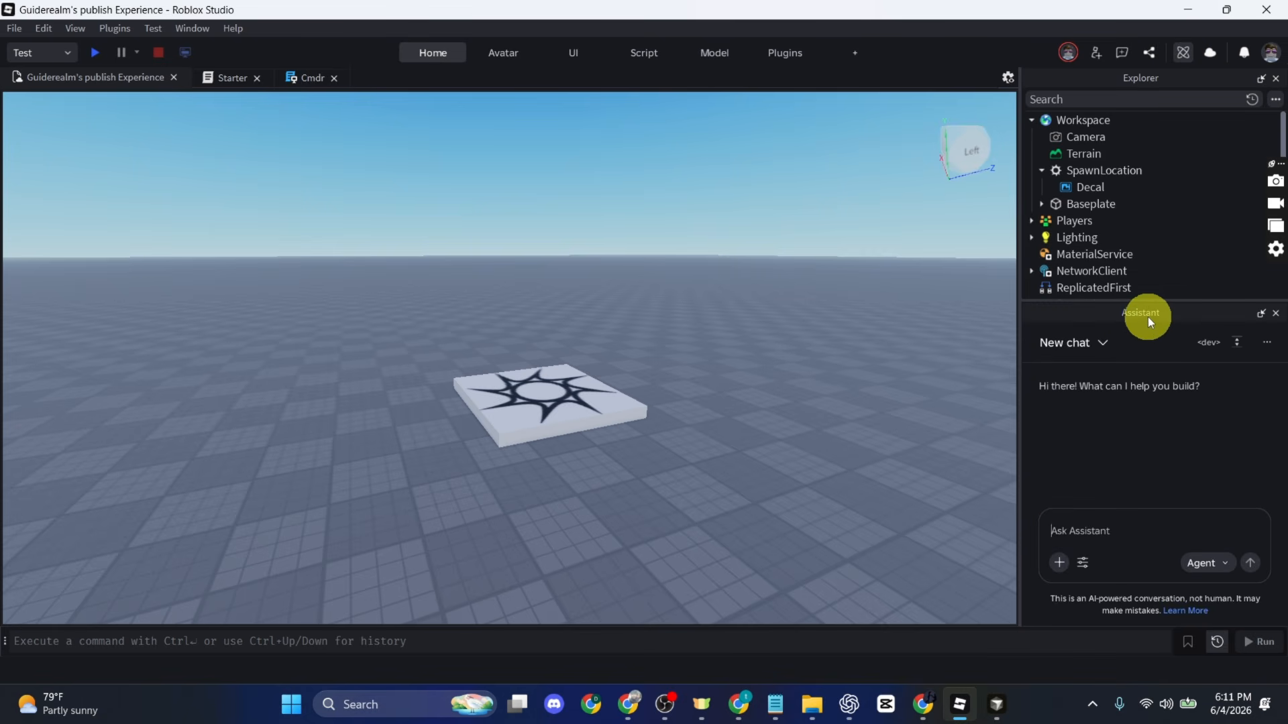
pyautogui.click(1268, 345)
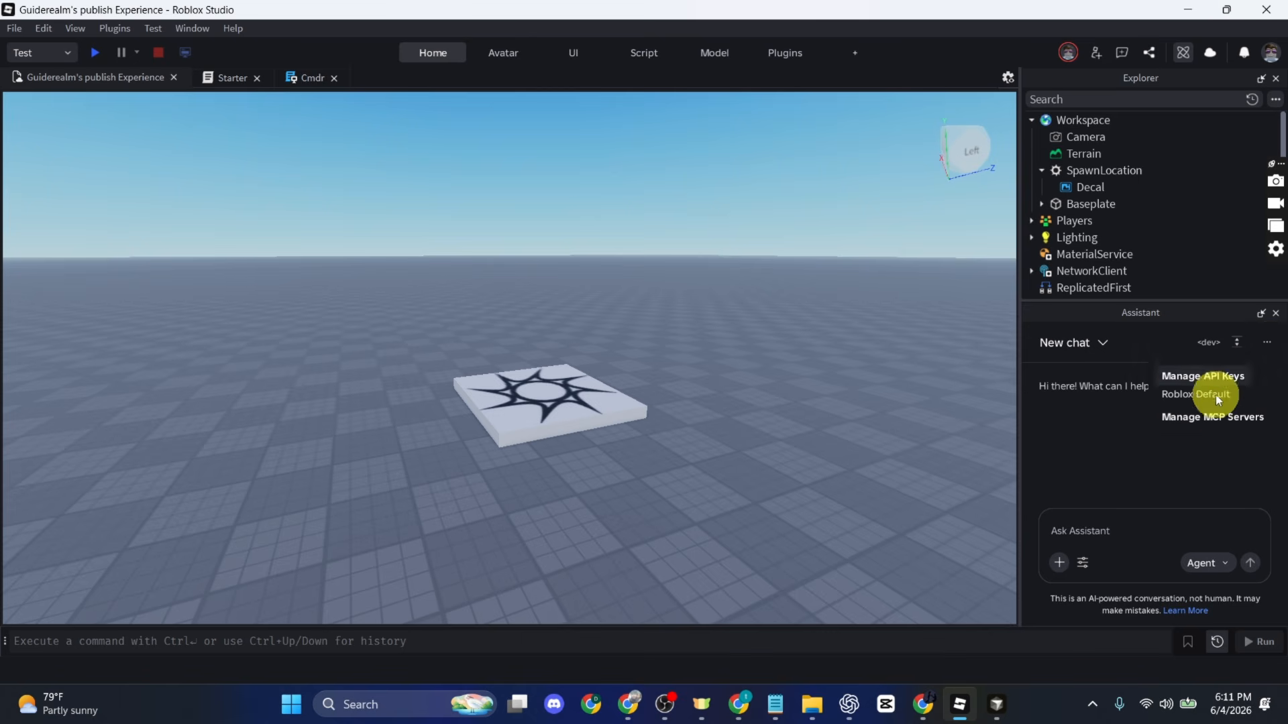
pyautogui.click(1208, 420)
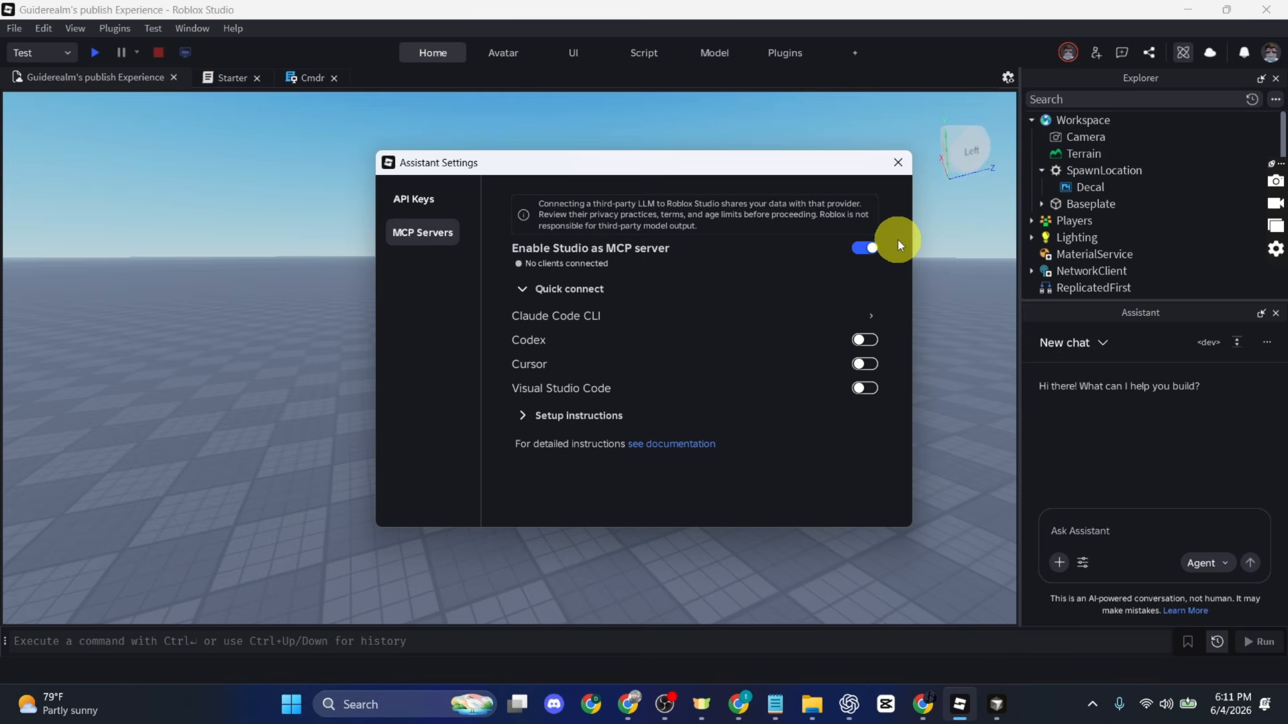
# Expand the MCP setup instructions and copy the JSON configuration
pyautogui.click(523, 417)
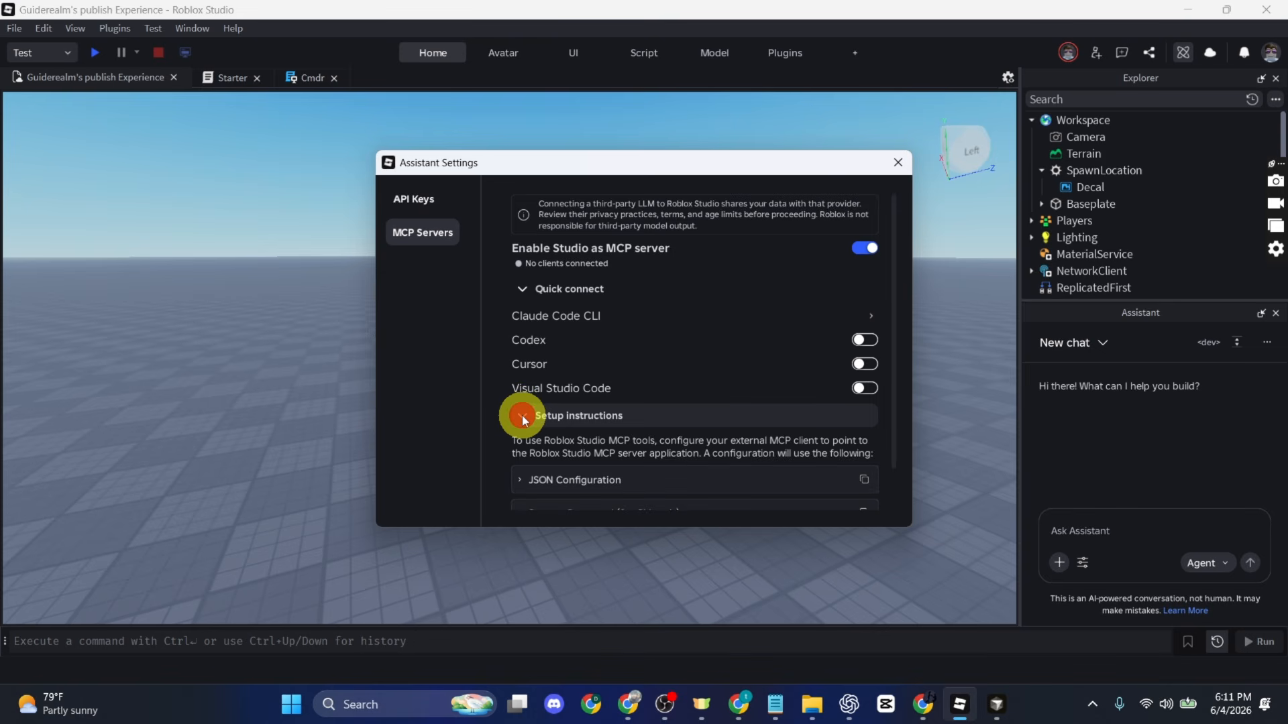
pyautogui.scroll(-1, 526, 416)
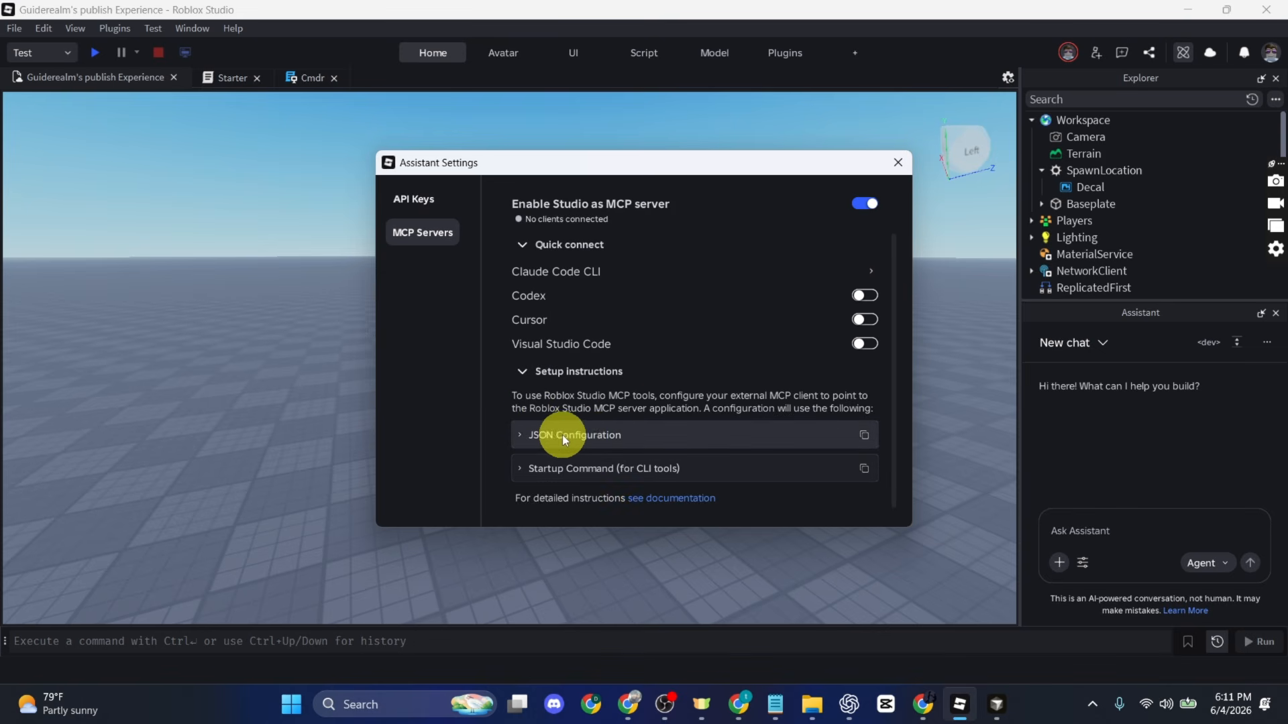
pyautogui.click(864, 435)
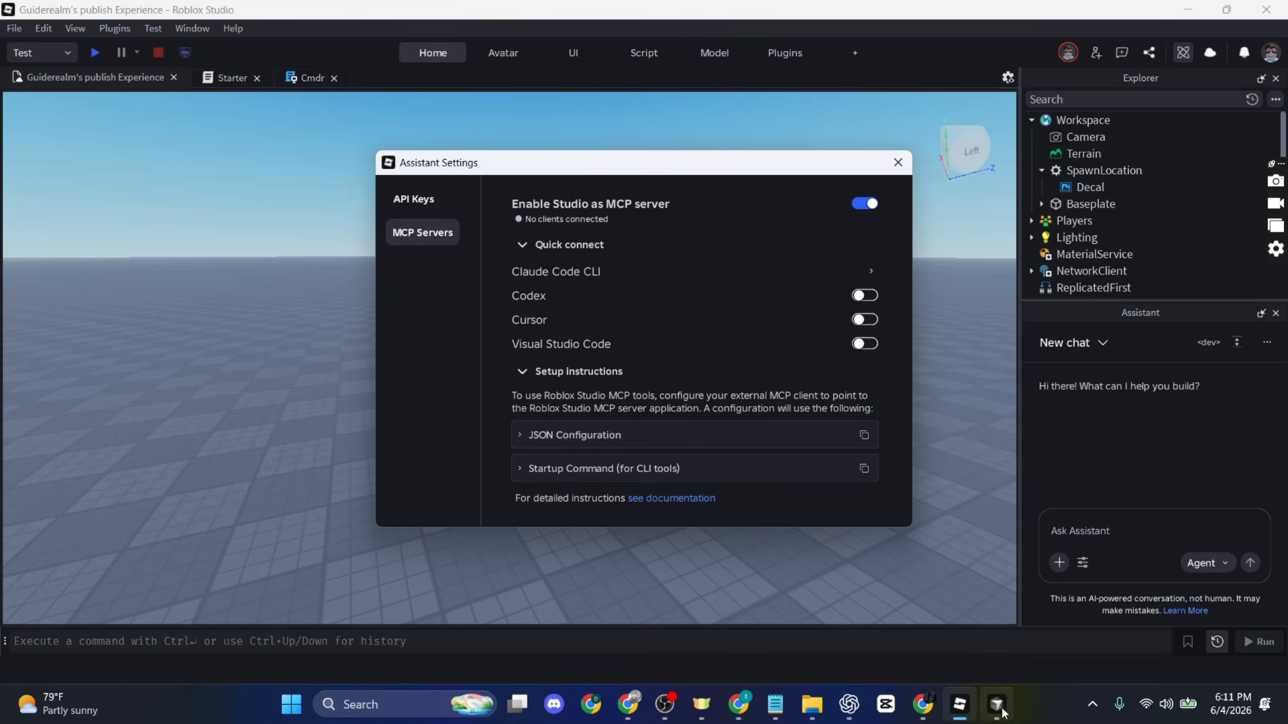
# Switch to Cursor and add a custom MCP in the Tools & MCPs settings, opening mcp.json for editing
pyautogui.moveTo(1003, 713)
pyautogui.click(1016, 610)
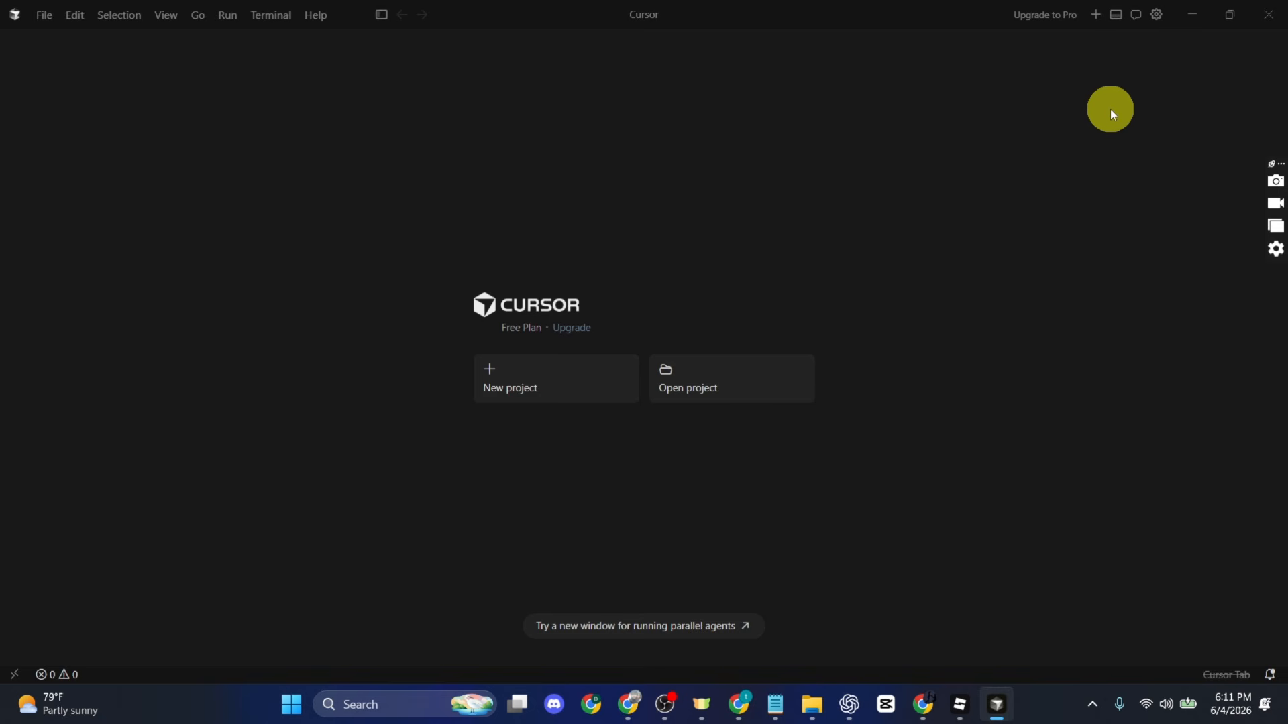
pyautogui.click(1157, 16)
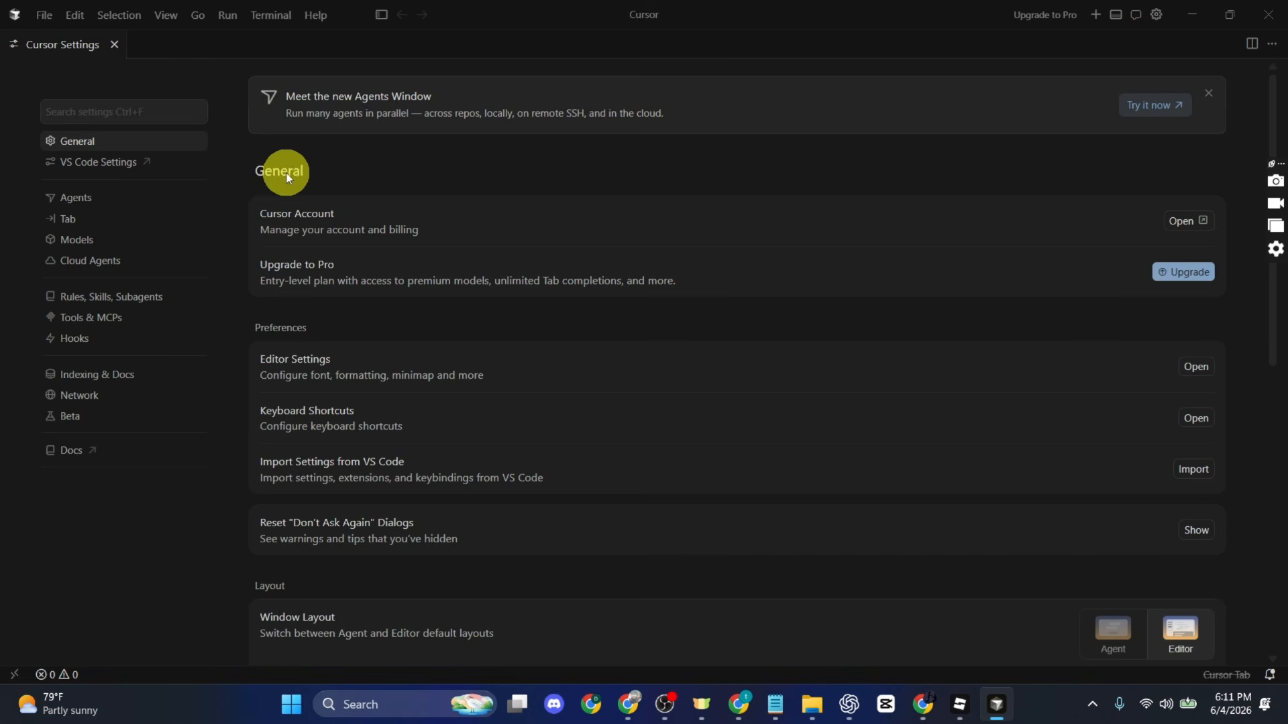
pyautogui.click(102, 326)
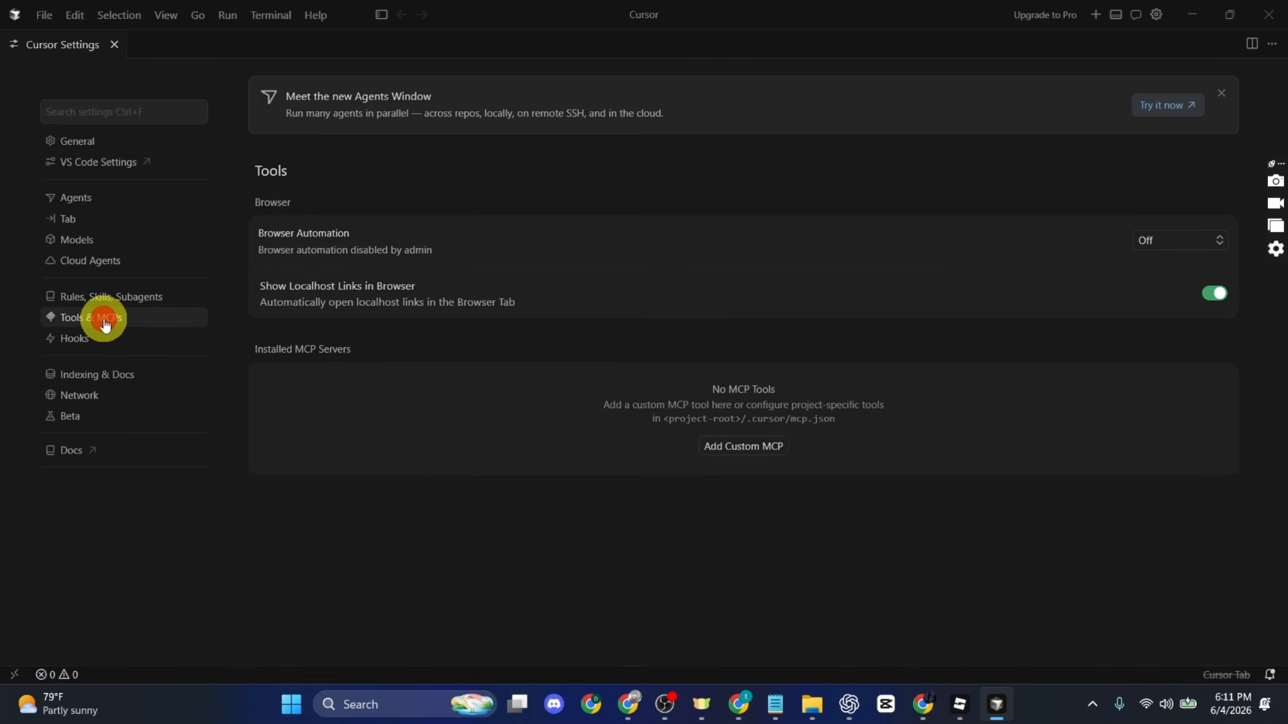
pyautogui.click(751, 448)
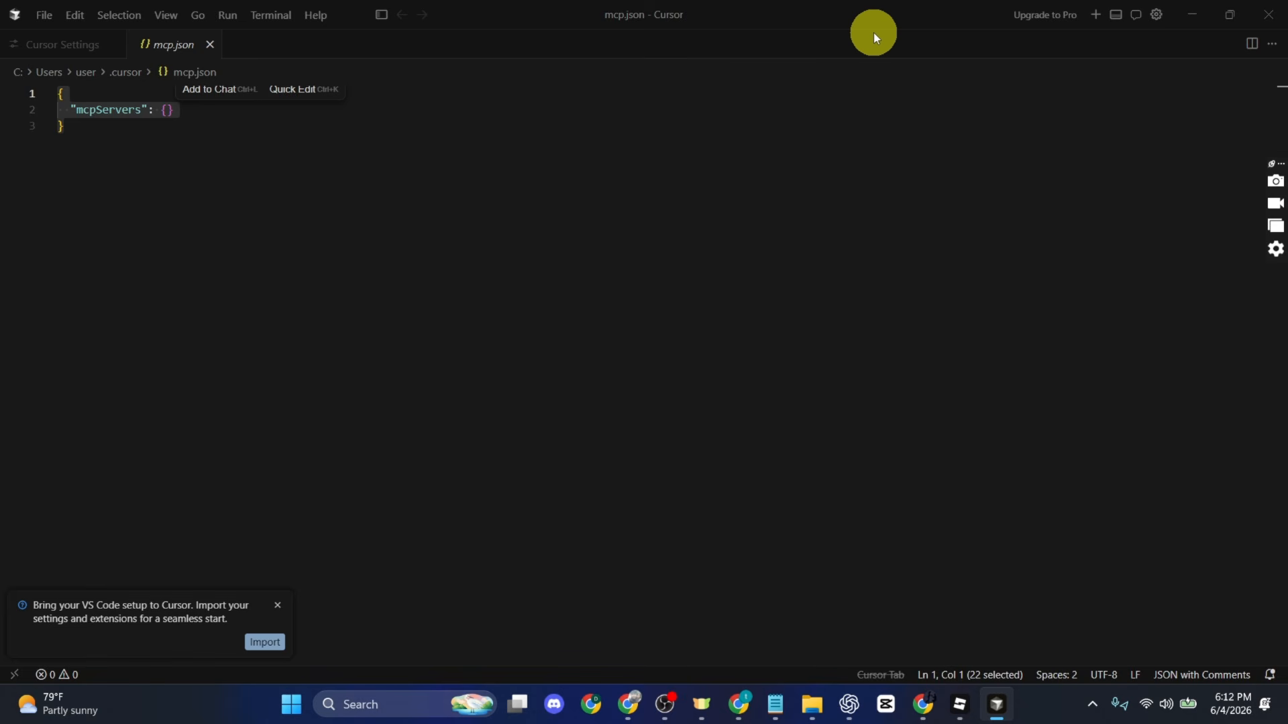
# Replace the contents of mcp.json with the copied Roblox_Studio server configuration, save it, and close the file and Cursor Settings
pyautogui.press('BackSpace')
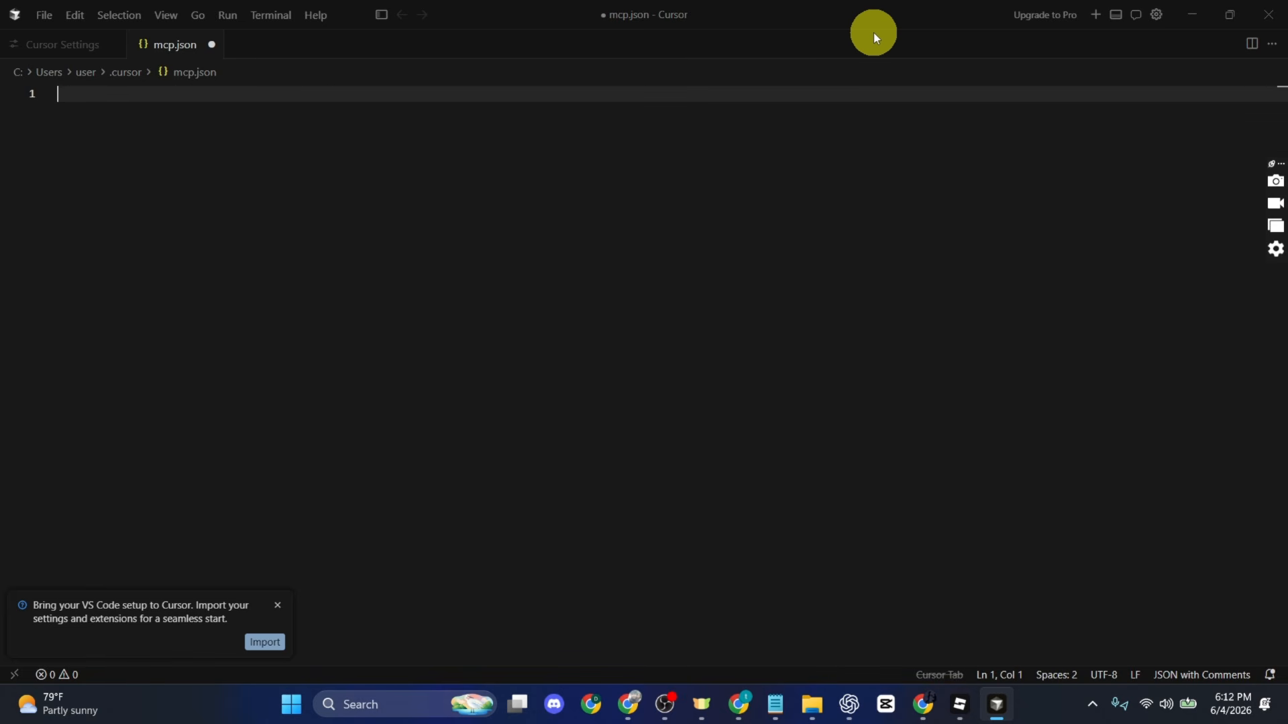
pyautogui.write('{   "mcpServers": {     "Roblox_Studio": {       "command": "cmd.exe",       "args": [         "/c",         "%LOCALAPPDATA%\\\\Roblox\\\\mcp.bat"       ]     }   } }')
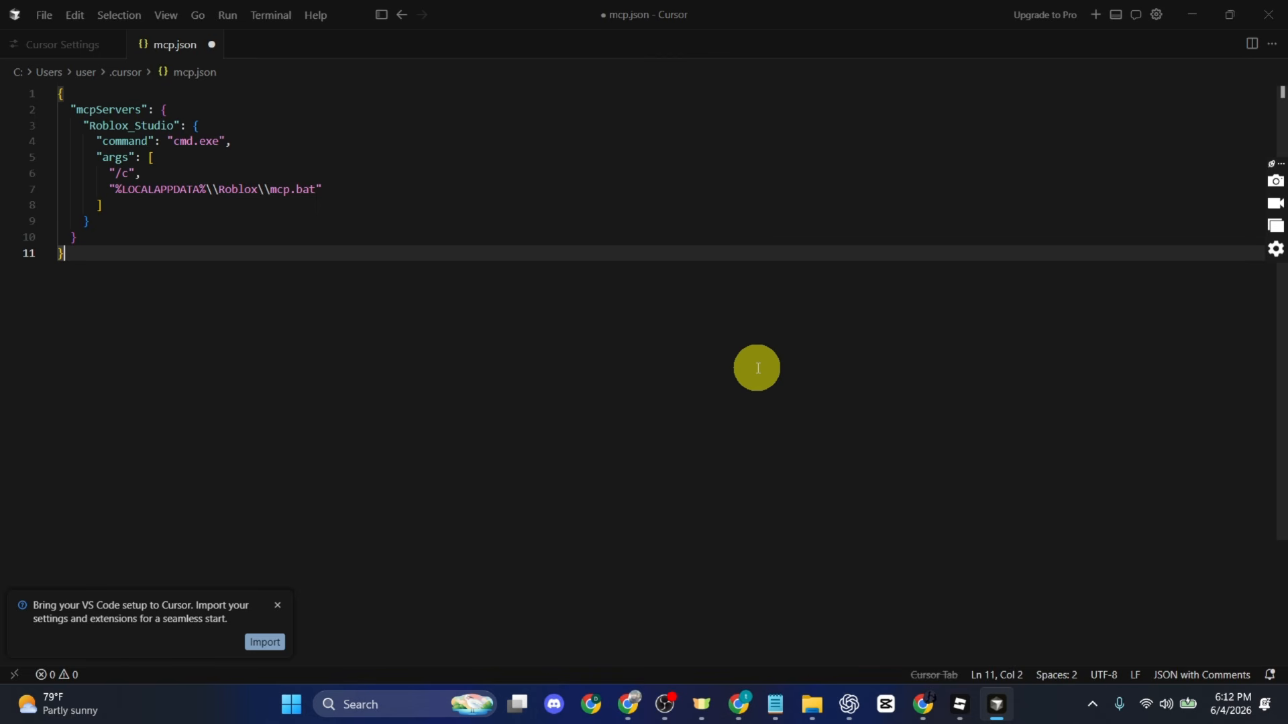
pyautogui.hotkey('ctrl', 's')
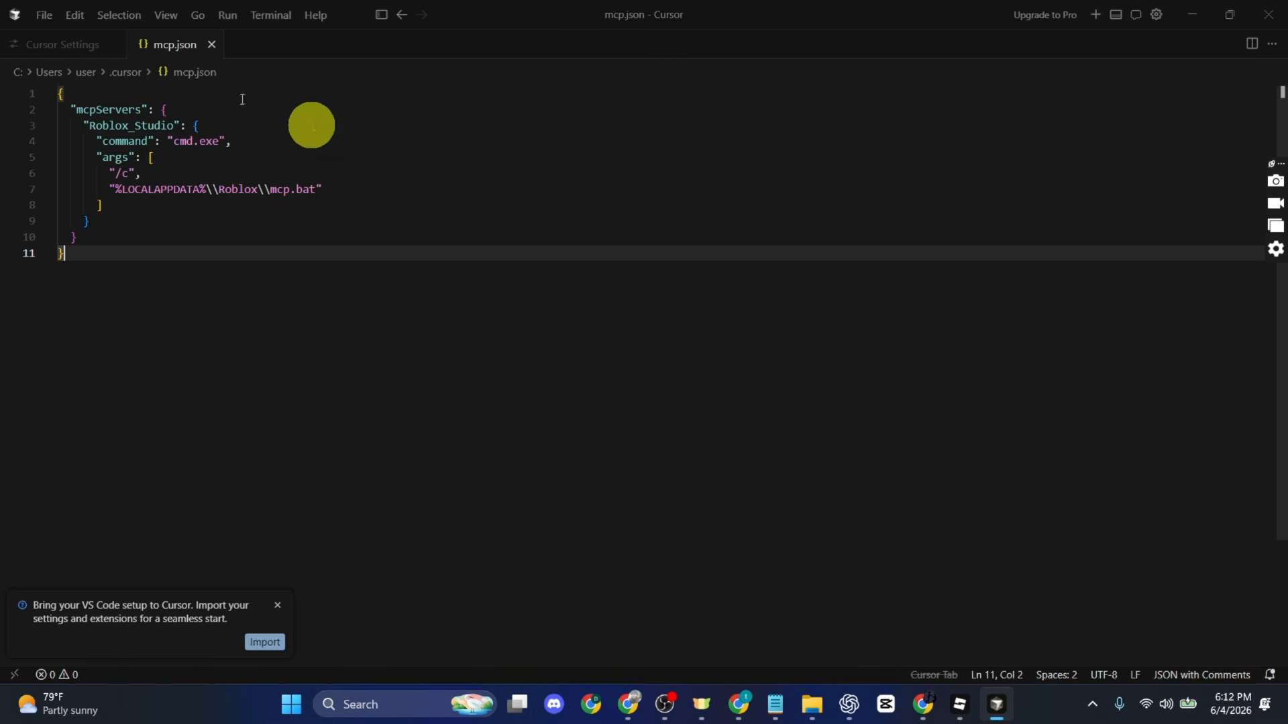
pyautogui.click(40, 14)
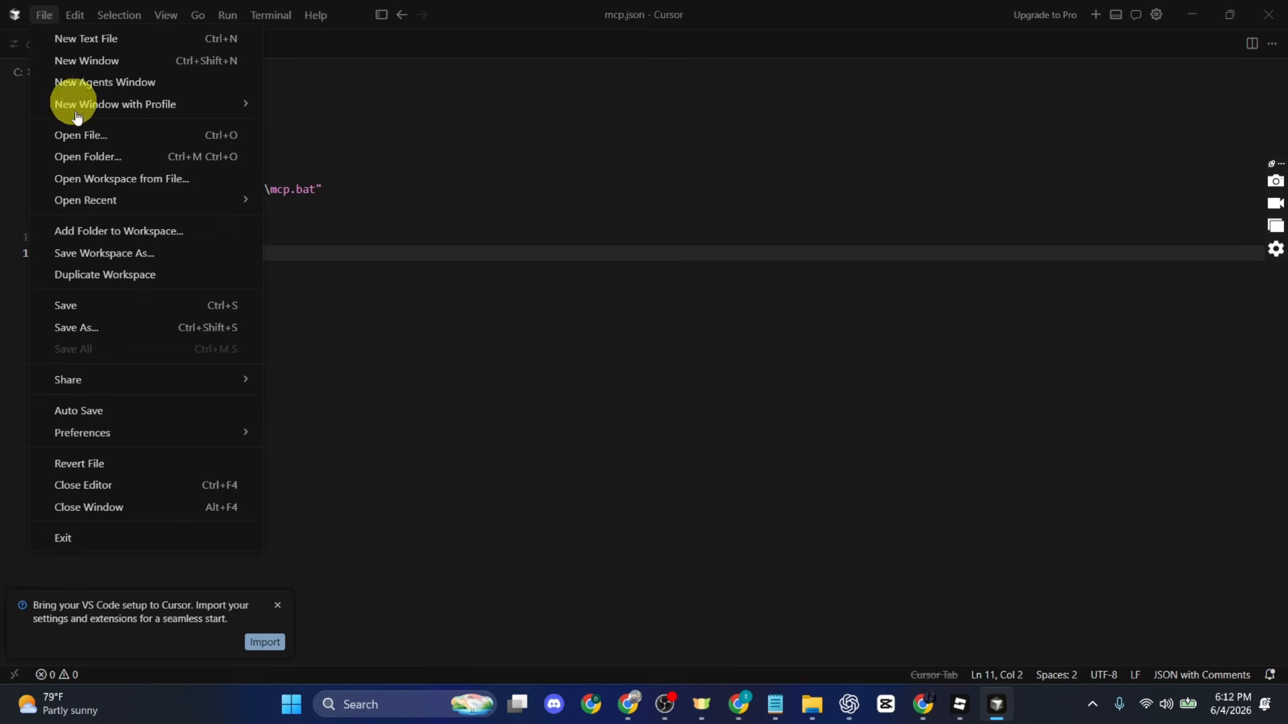
pyautogui.click(90, 304)
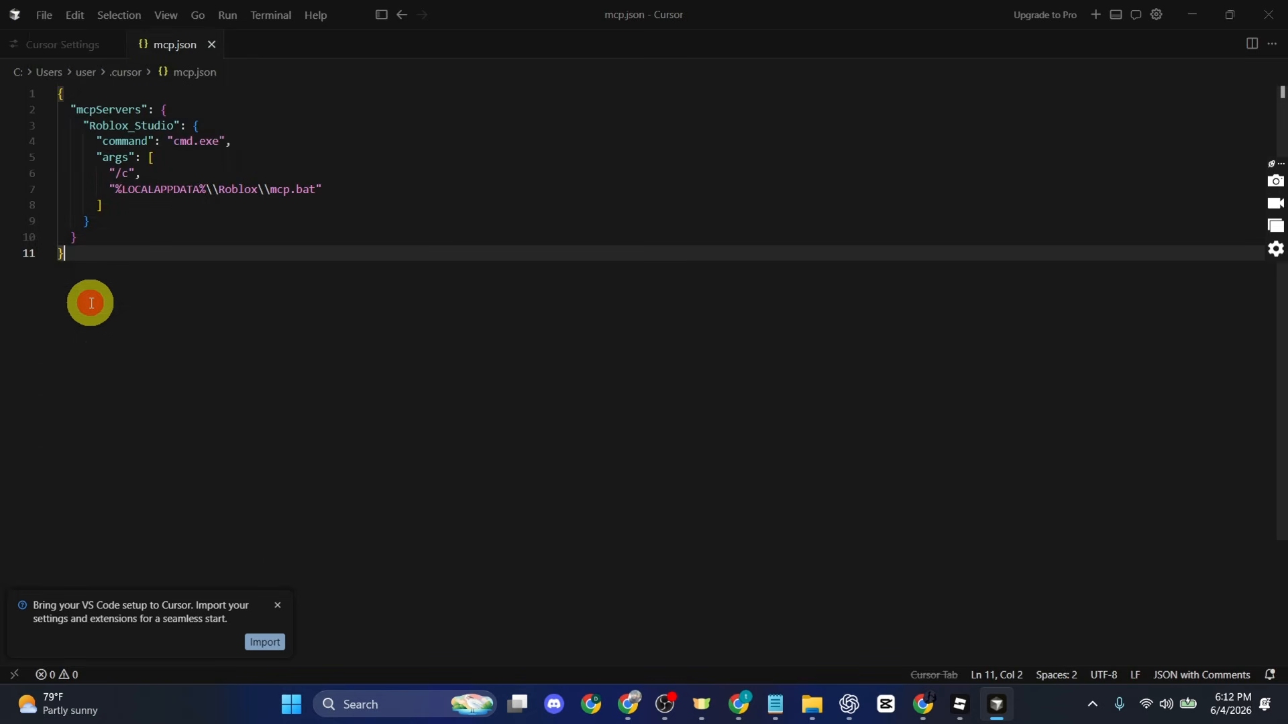
pyautogui.click(207, 47)
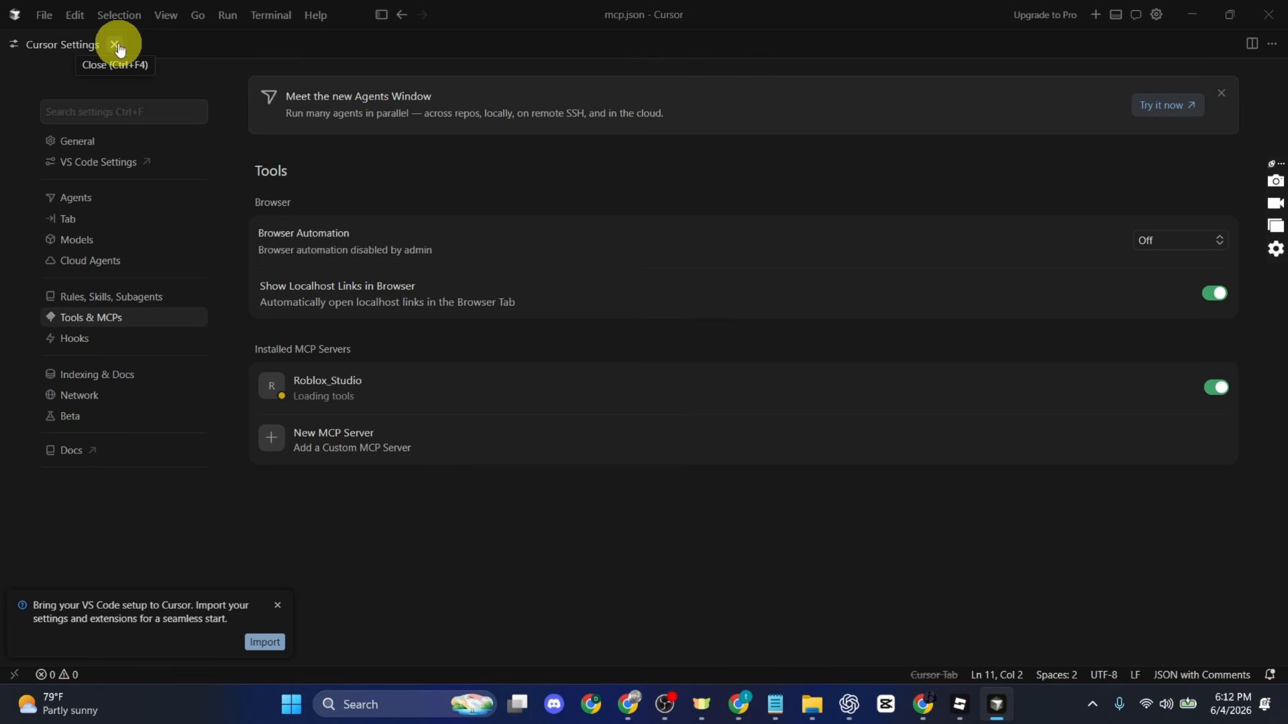
pyautogui.click(116, 45)
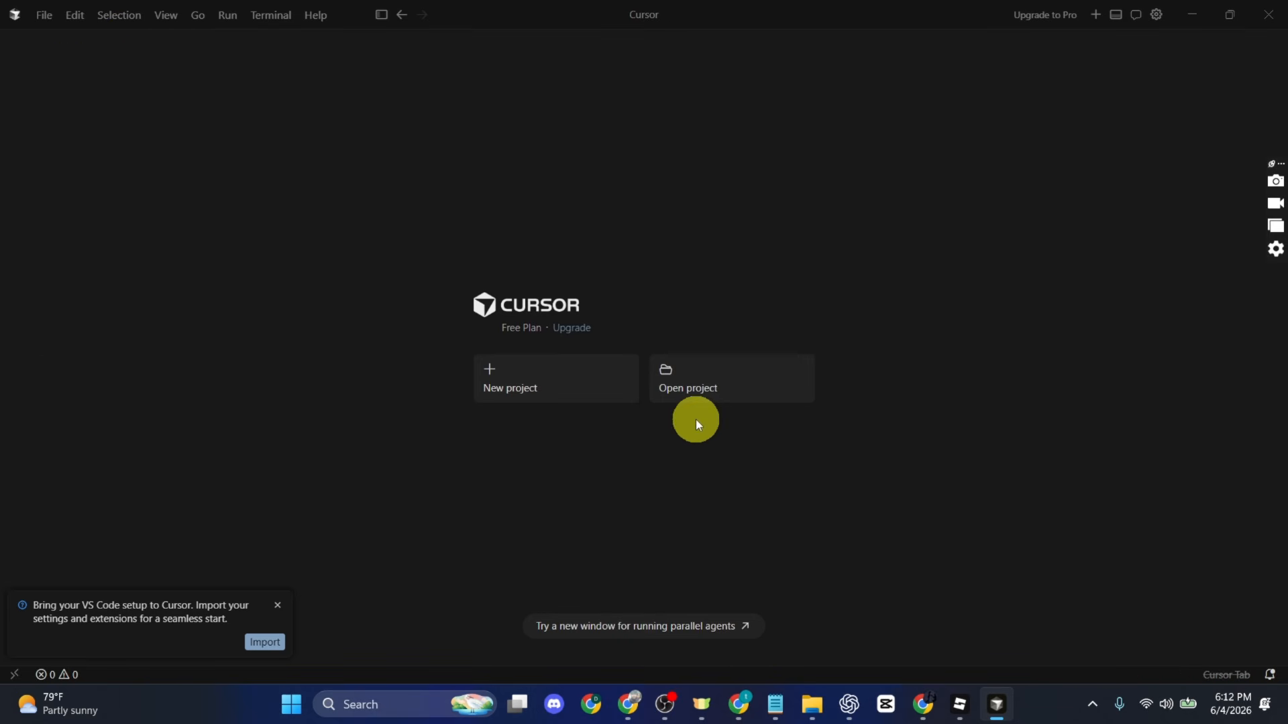
# Create a new project in a new folder named cursor inside Documents
pyautogui.click(562, 376)
pyautogui.scroll(-5, 298, 230)
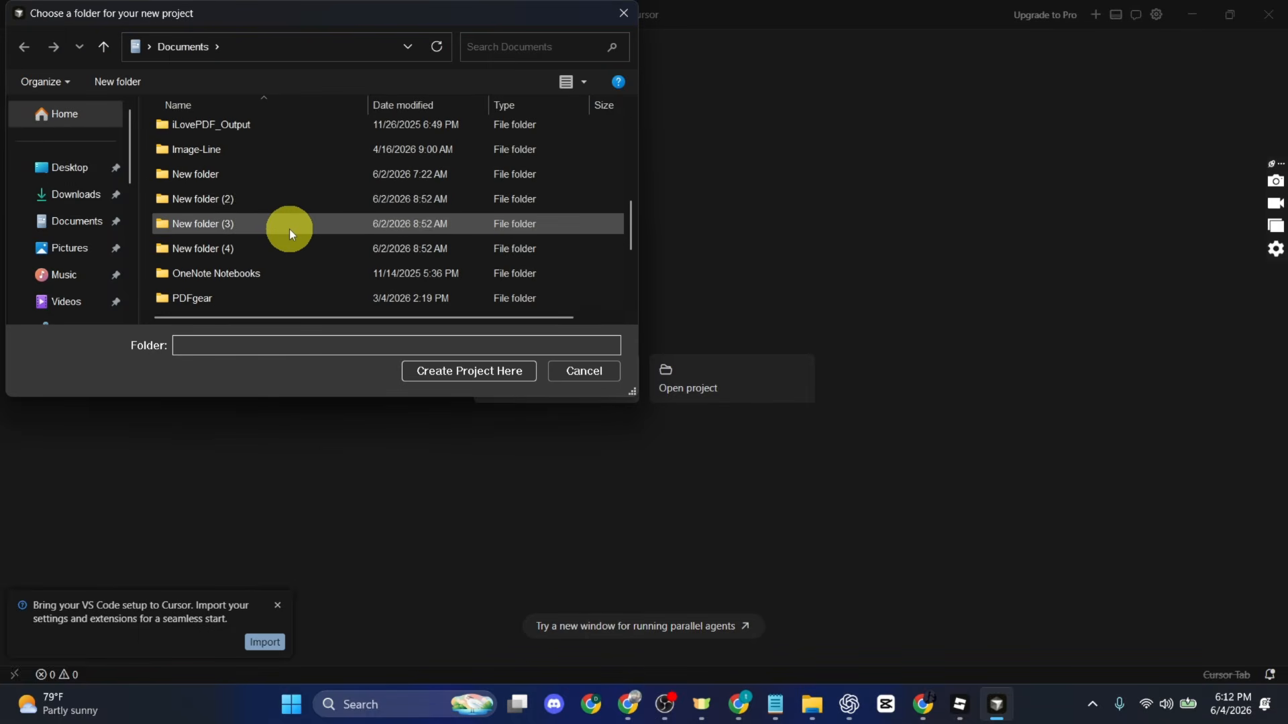
pyautogui.click(119, 81)
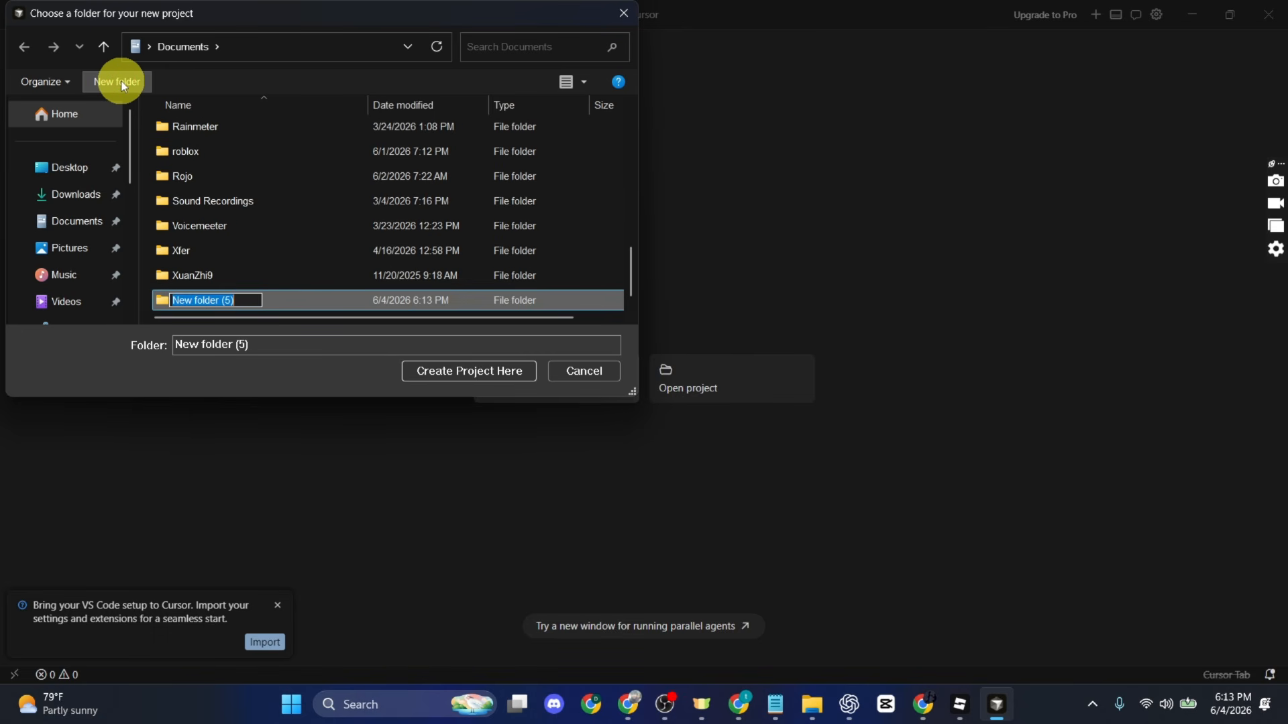
pyautogui.write('cursor')
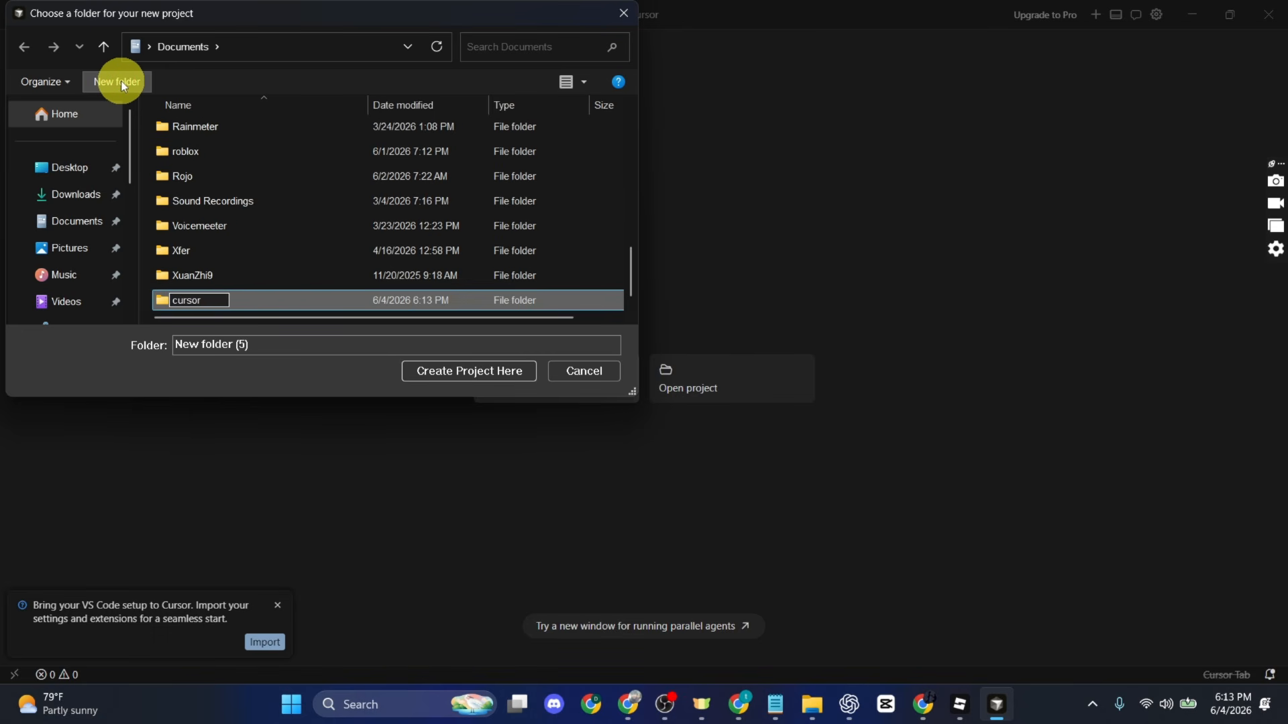
pyautogui.press('Return')
pyautogui.doubleClick(373, 301)
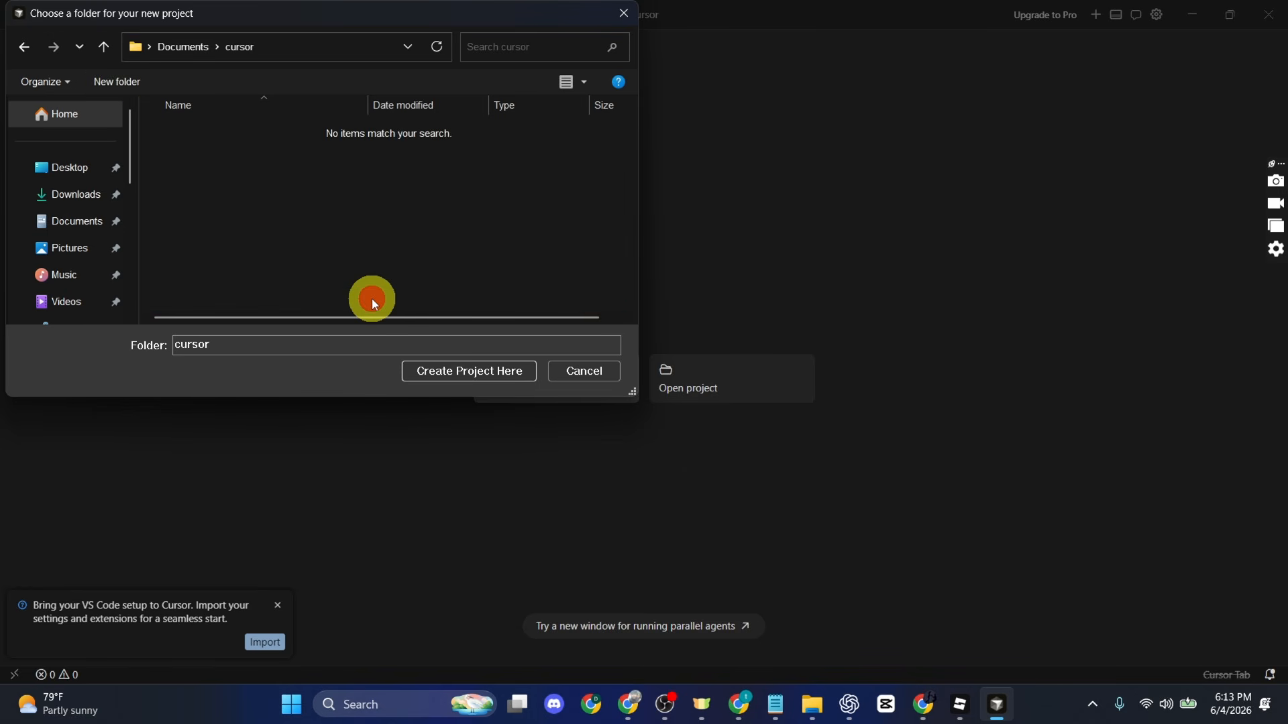
pyautogui.click(441, 369)
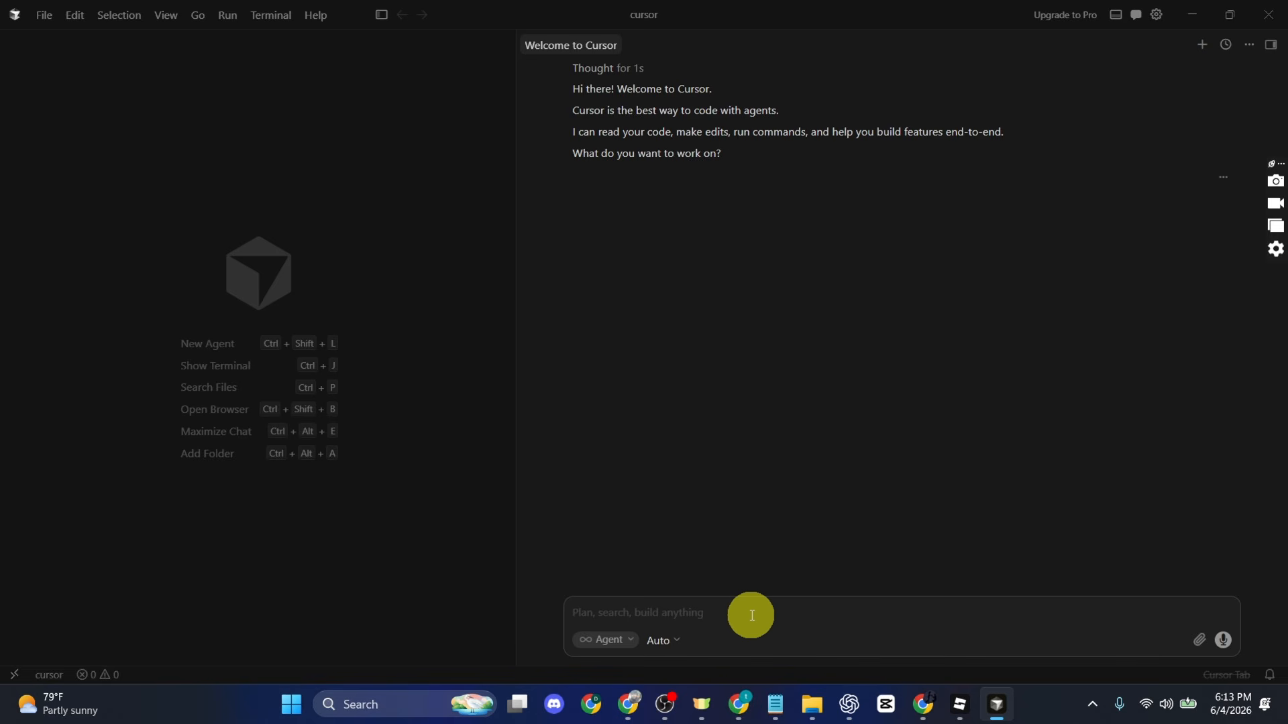
# Ask the agent whether it can connect to Roblox Studio with MCP, approve its web search, allowlist the documentation fetch, and read the answer
pyautogui.write('can ')
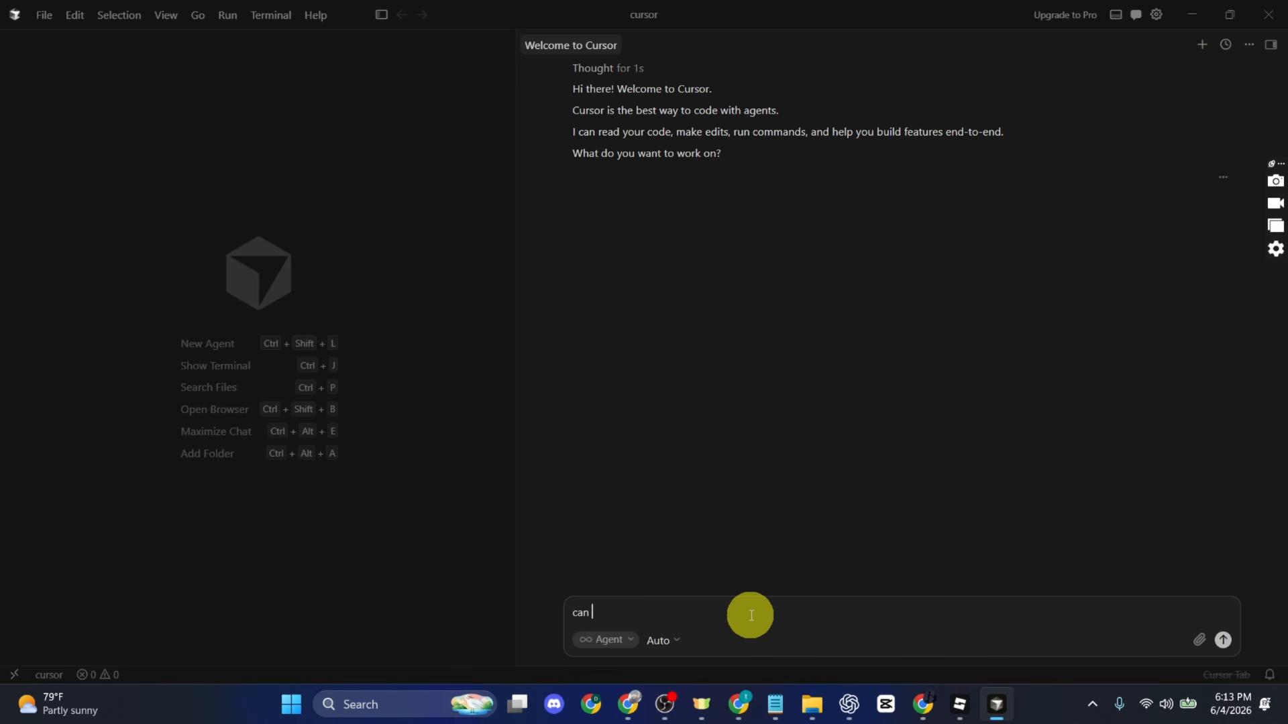
pyautogui.write('you conncect to roblox studio with mcp ?')
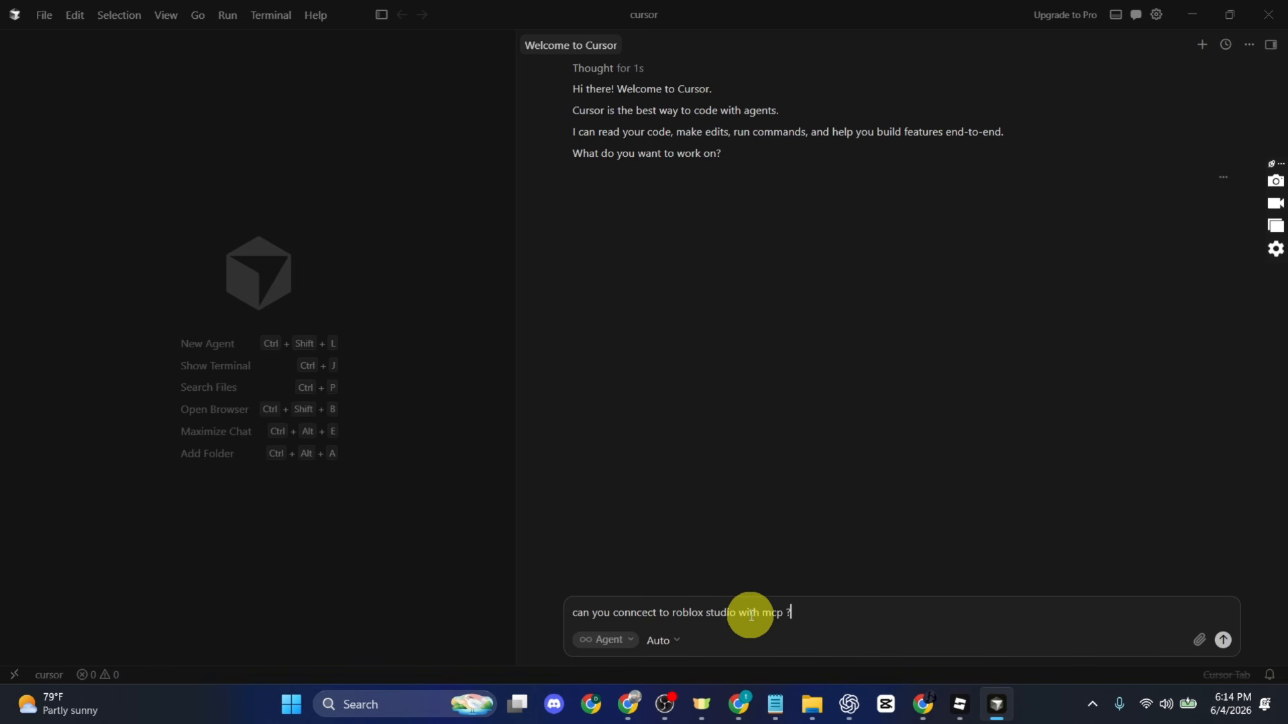
pyautogui.press('Return')
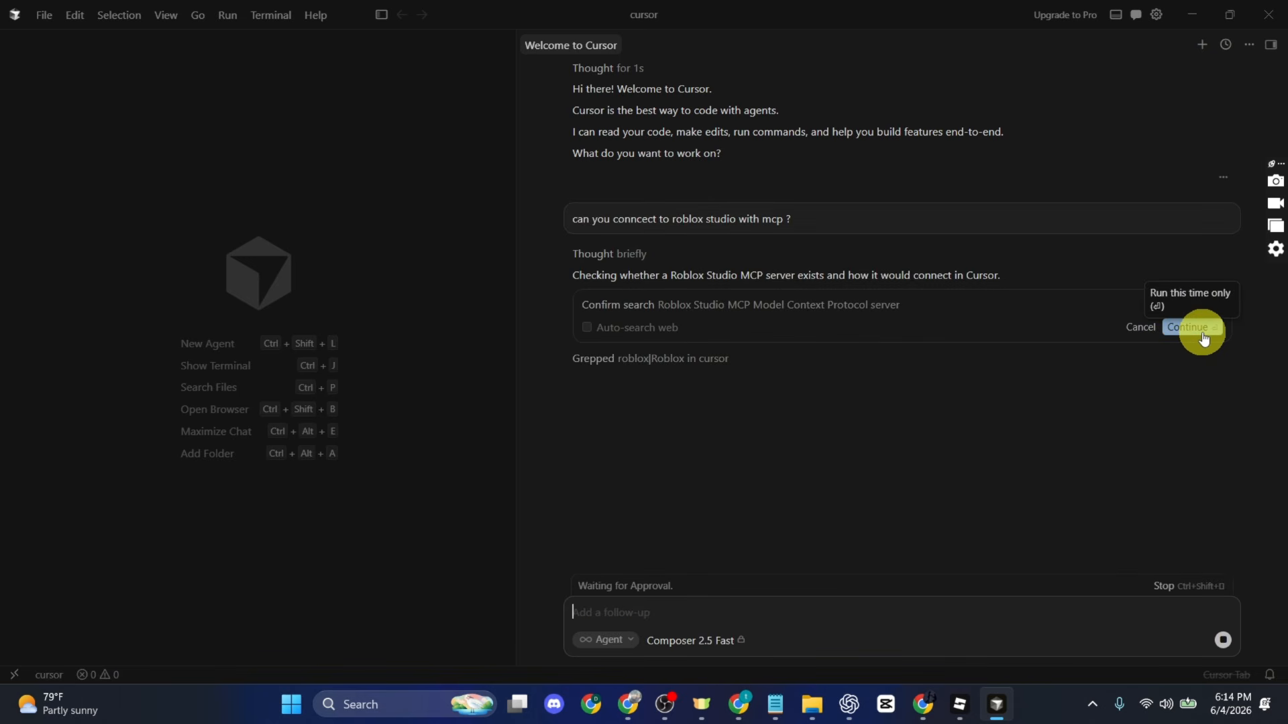
pyautogui.click(1202, 334)
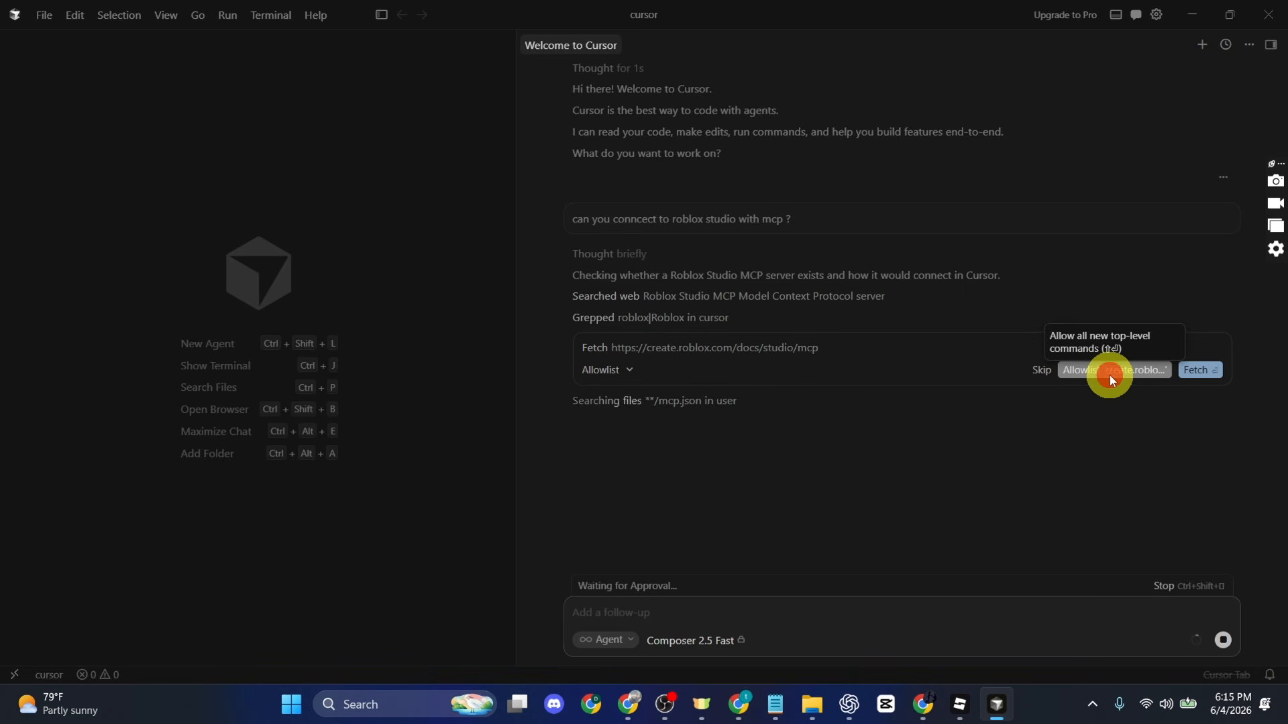
pyautogui.click(1109, 375)
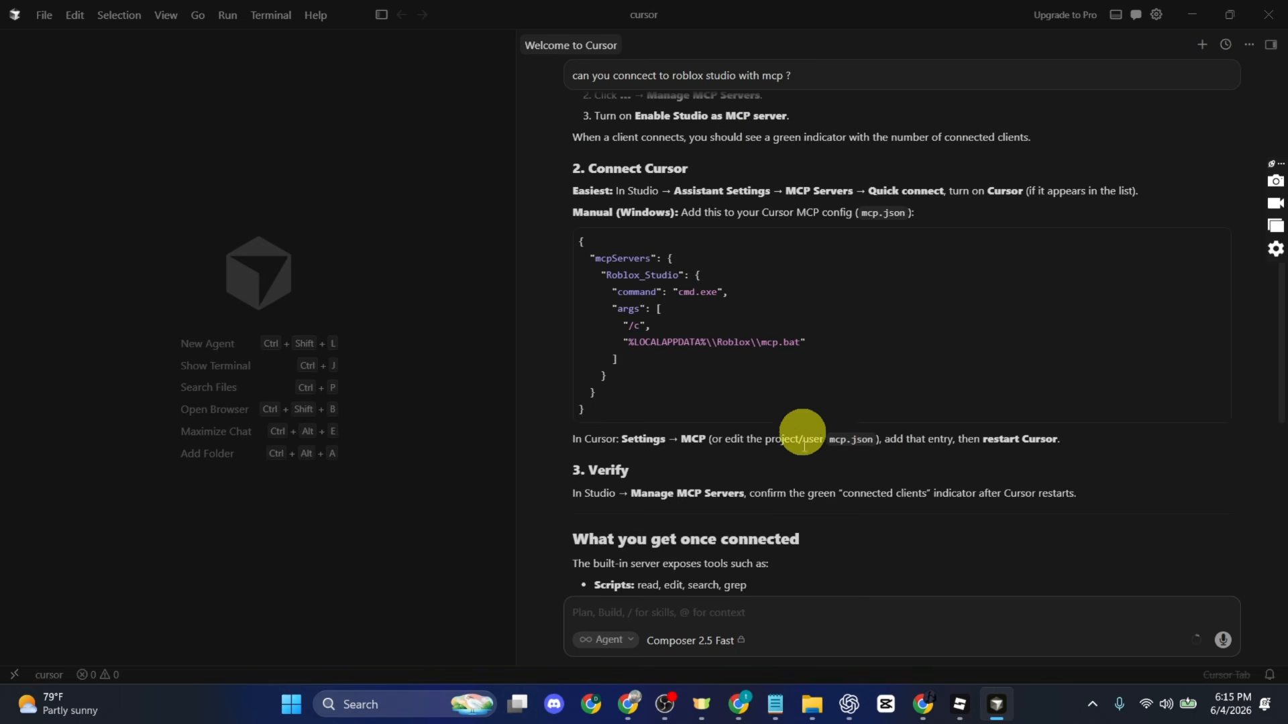
pyautogui.scroll(2, 804, 443)
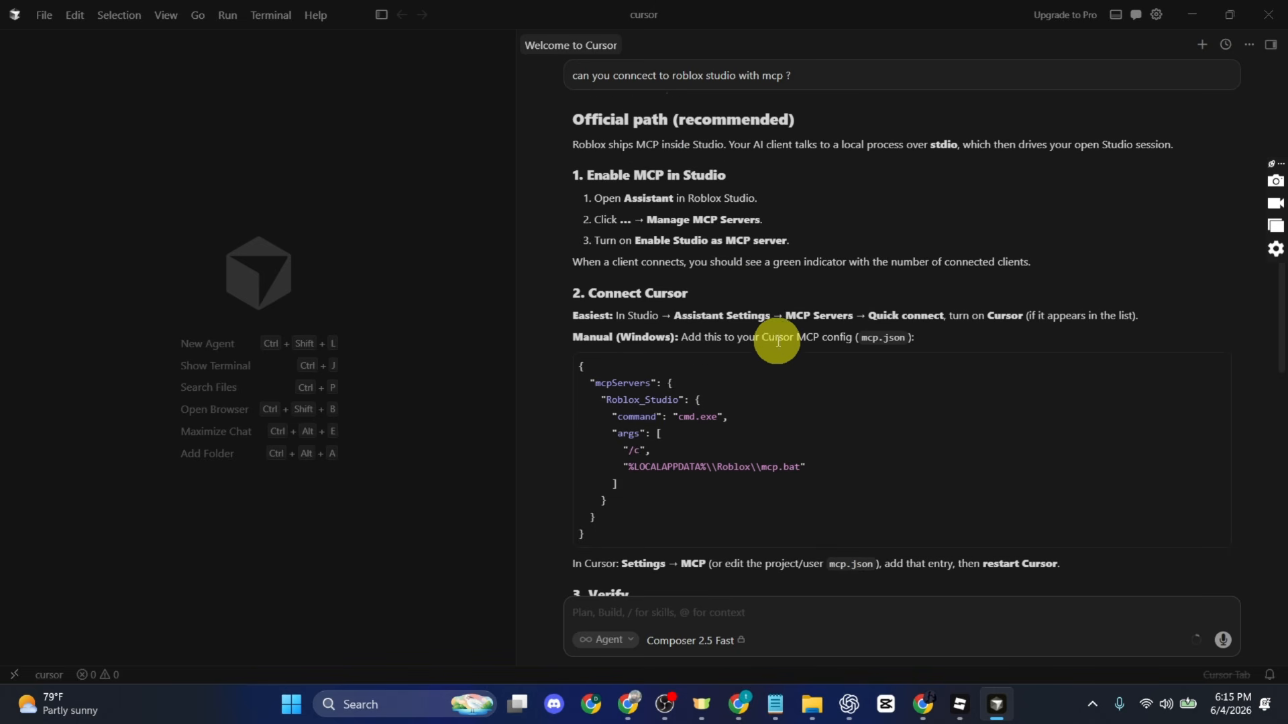
pyautogui.scroll(-10, 819, 510)
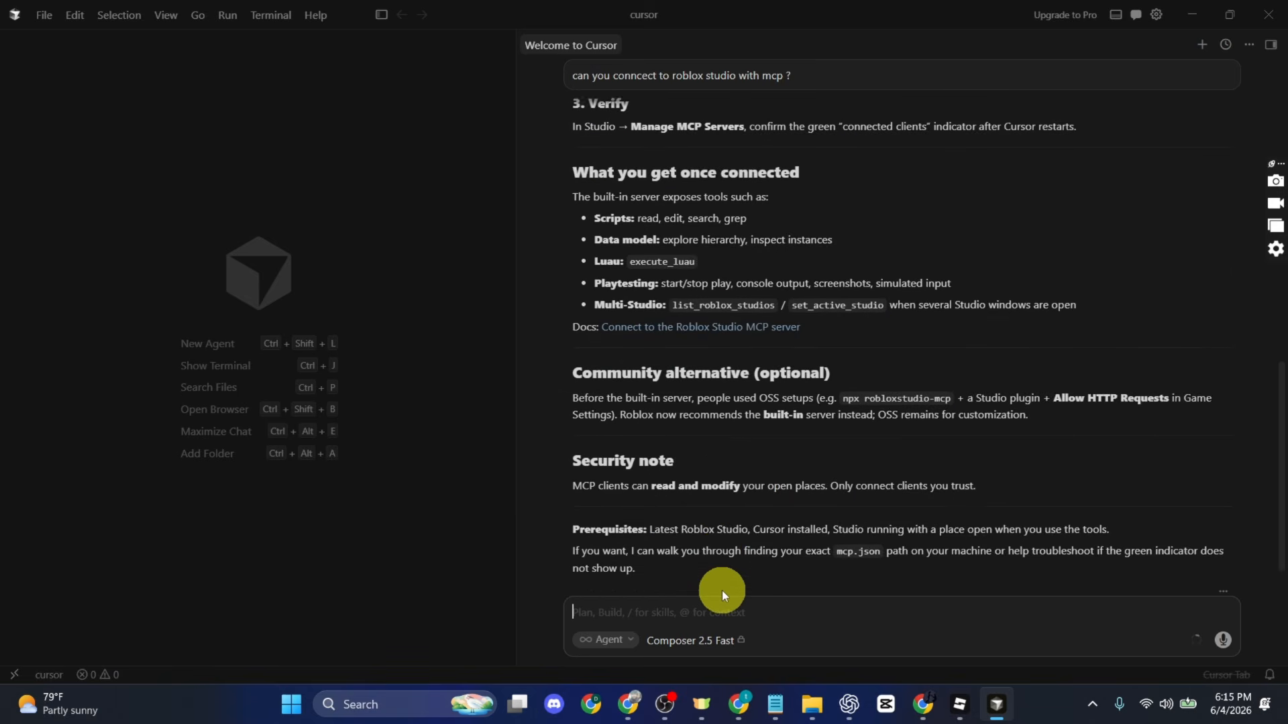
# Ask the agent "are you connected to roblox studio?" and allowlist its shell commands and the List Roblox Studios MCP tool
pyautogui.write('ar')
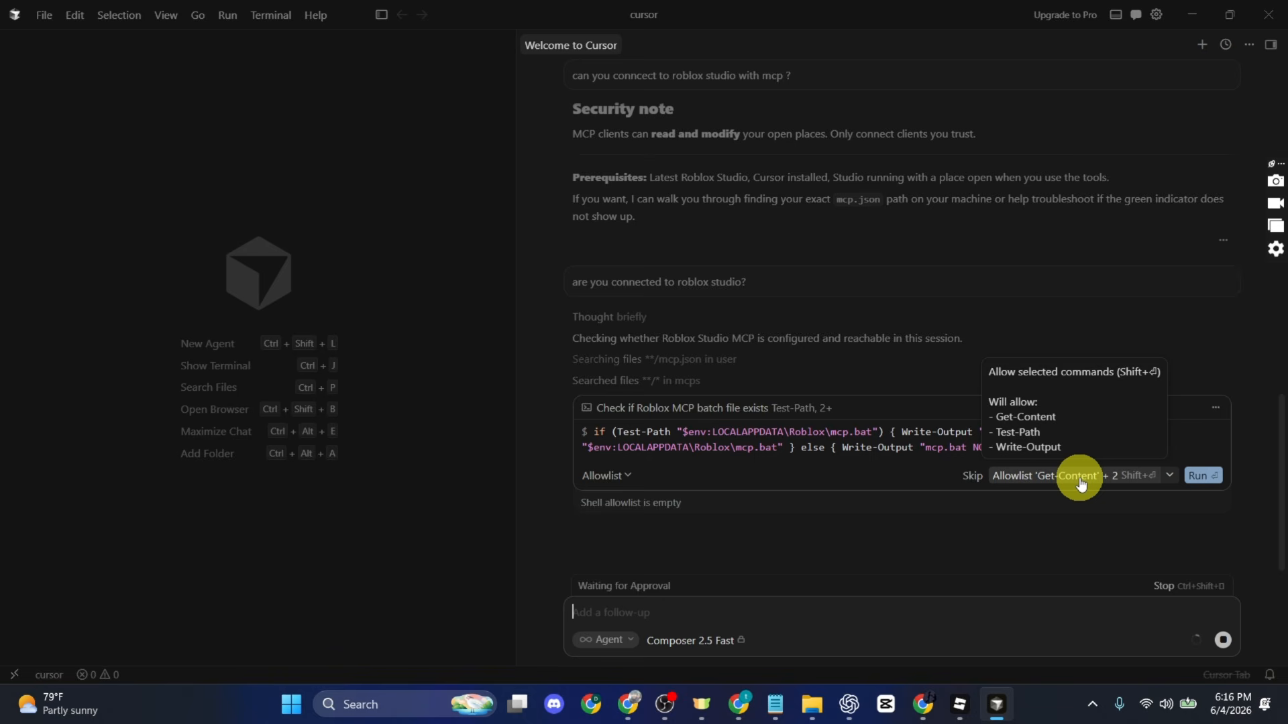
pyautogui.click(1079, 477)
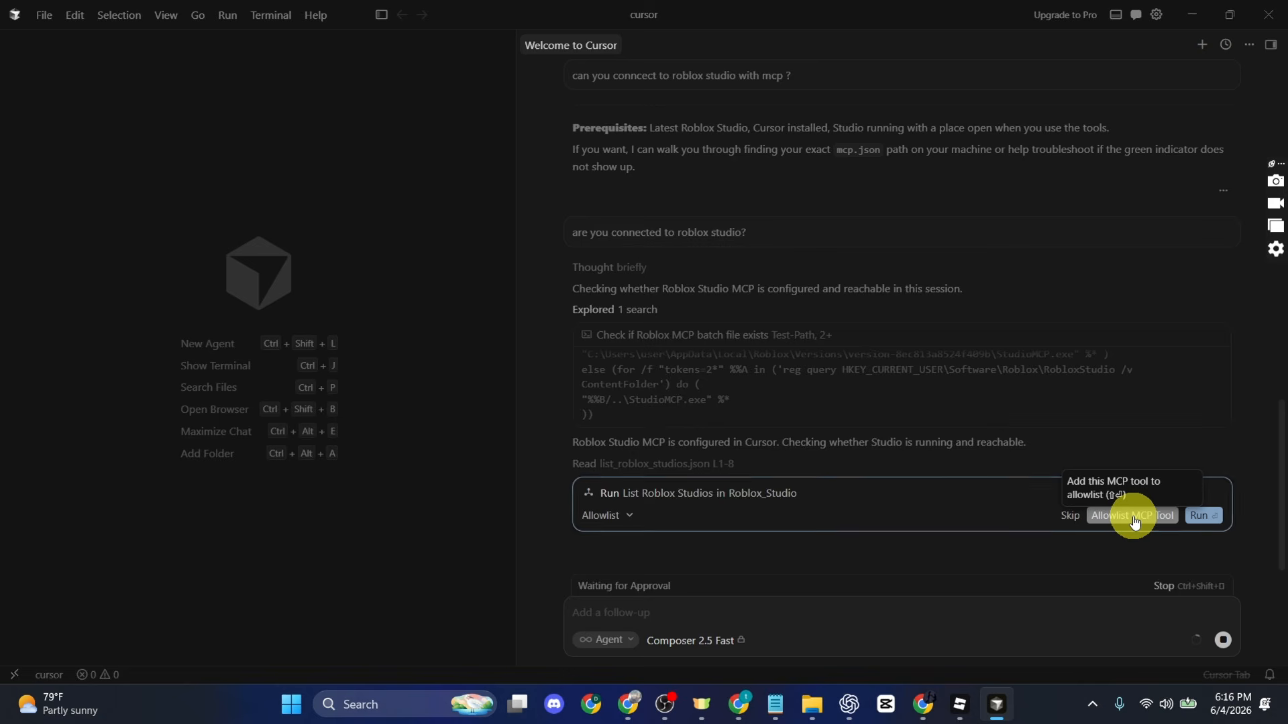
pyautogui.click(1134, 518)
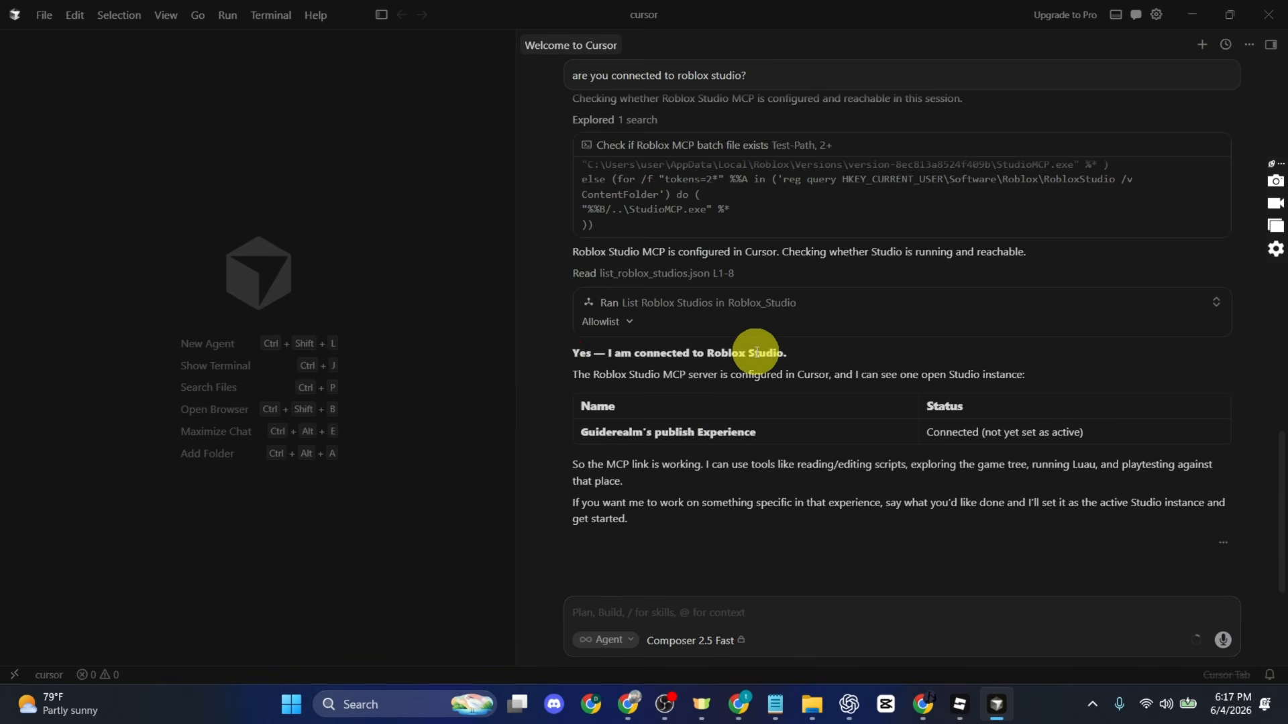
# Switch to Roblox Studio, check the MCP server's client connection status, and close Assistant Settings
pyautogui.click(962, 711)
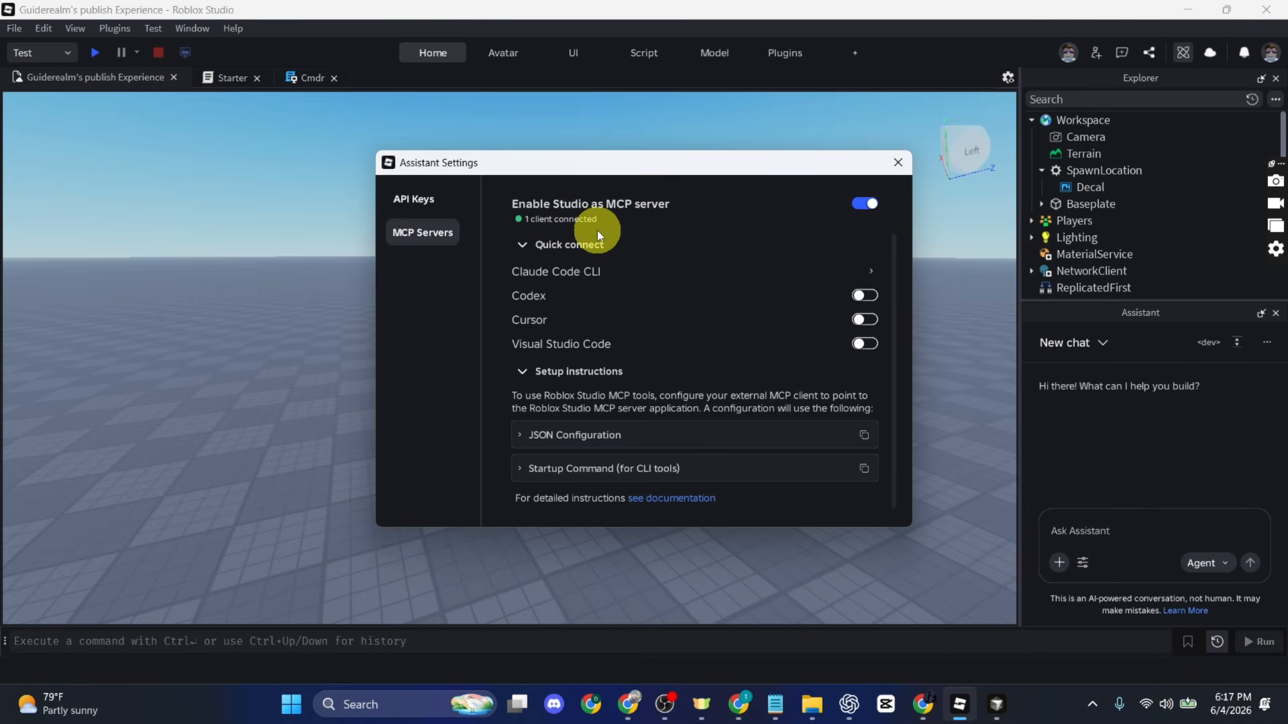
pyautogui.click(892, 161)
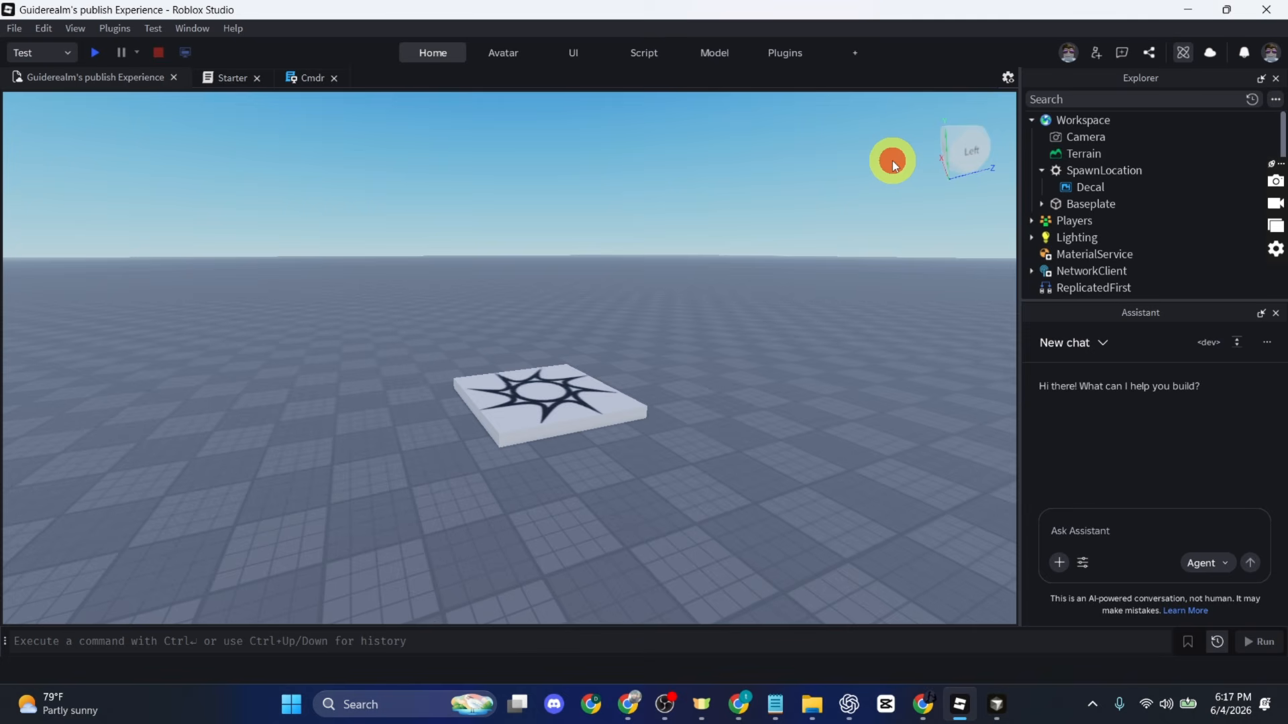
pyautogui.hotkey('alt', 'Tab')
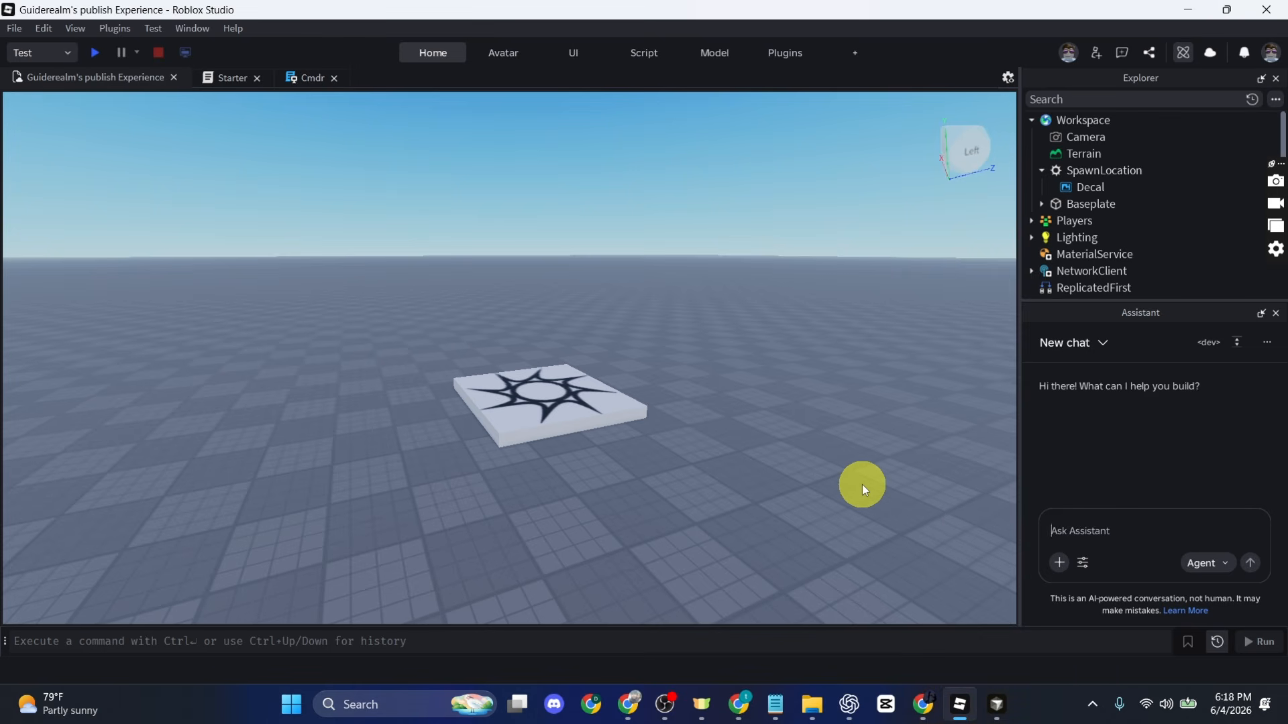
# Switch to Cursor, ask the agent to create a script that spawns a part every few seconds in the workspace, and approve its MCP tool call
pyautogui.click(996, 703)
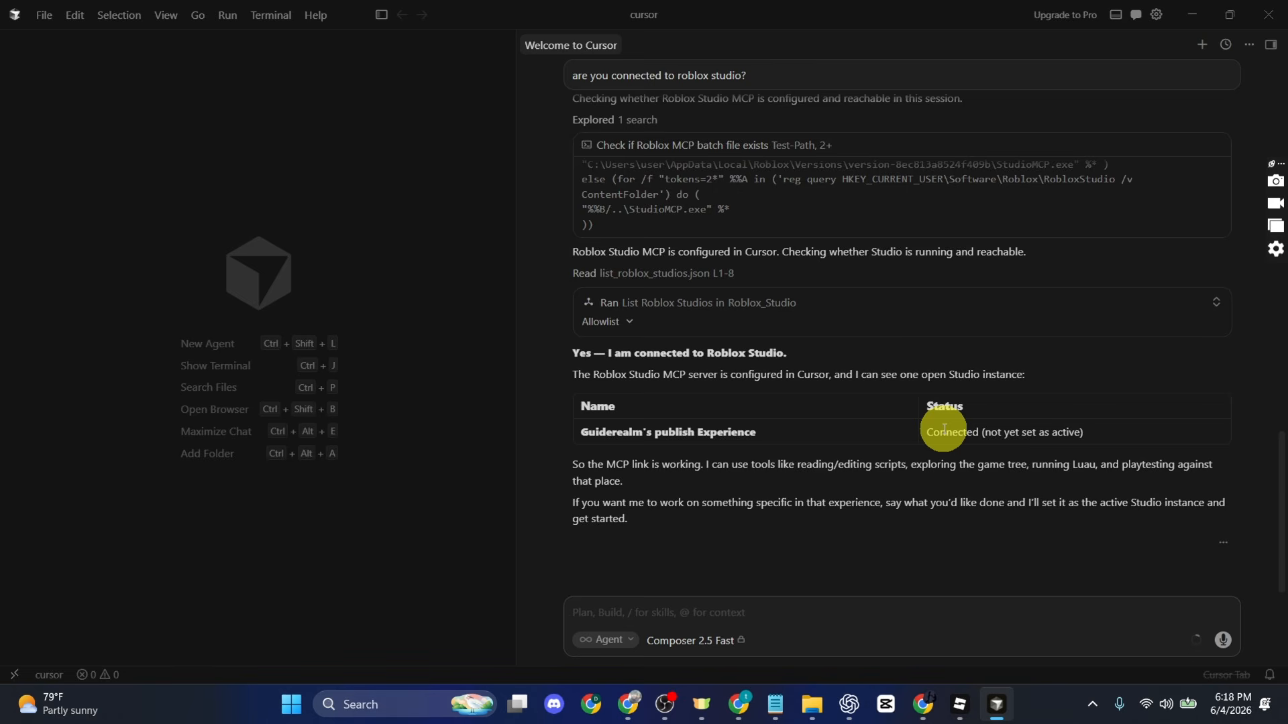
pyautogui.write('create a script that spawns a part every fer seconds in the workspace')
pyautogui.press('Return')
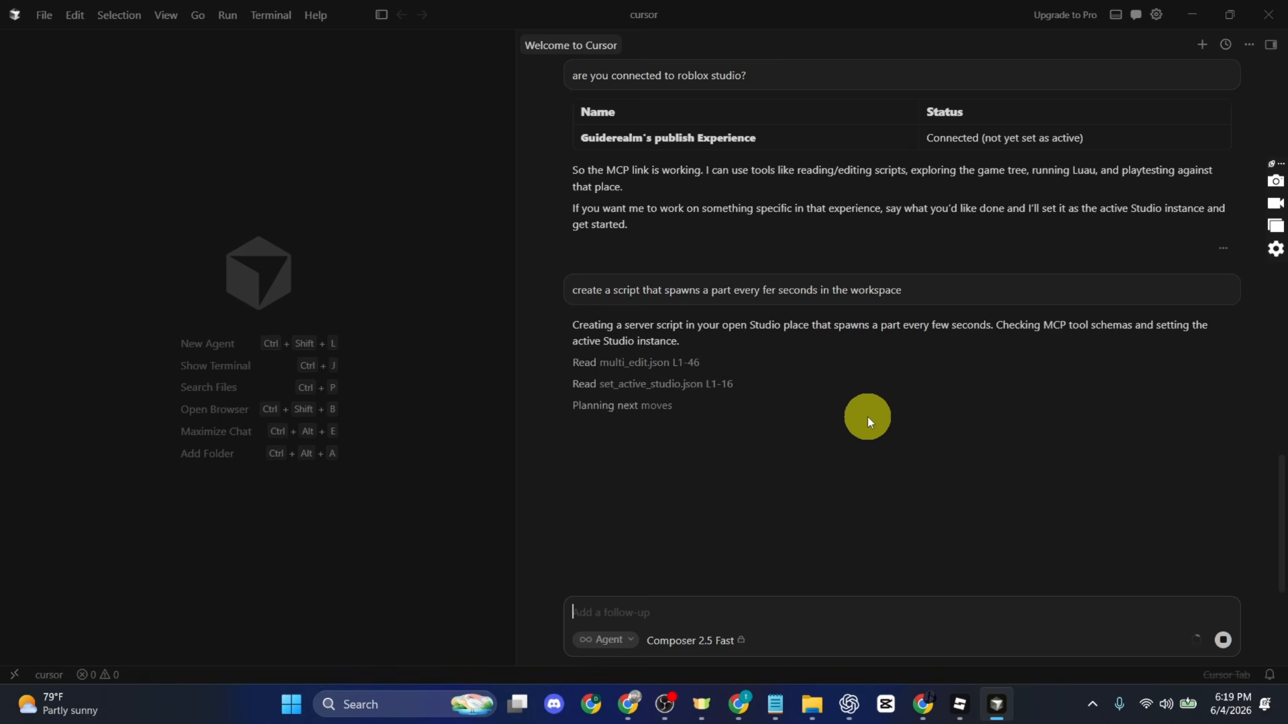
pyautogui.click(1112, 517)
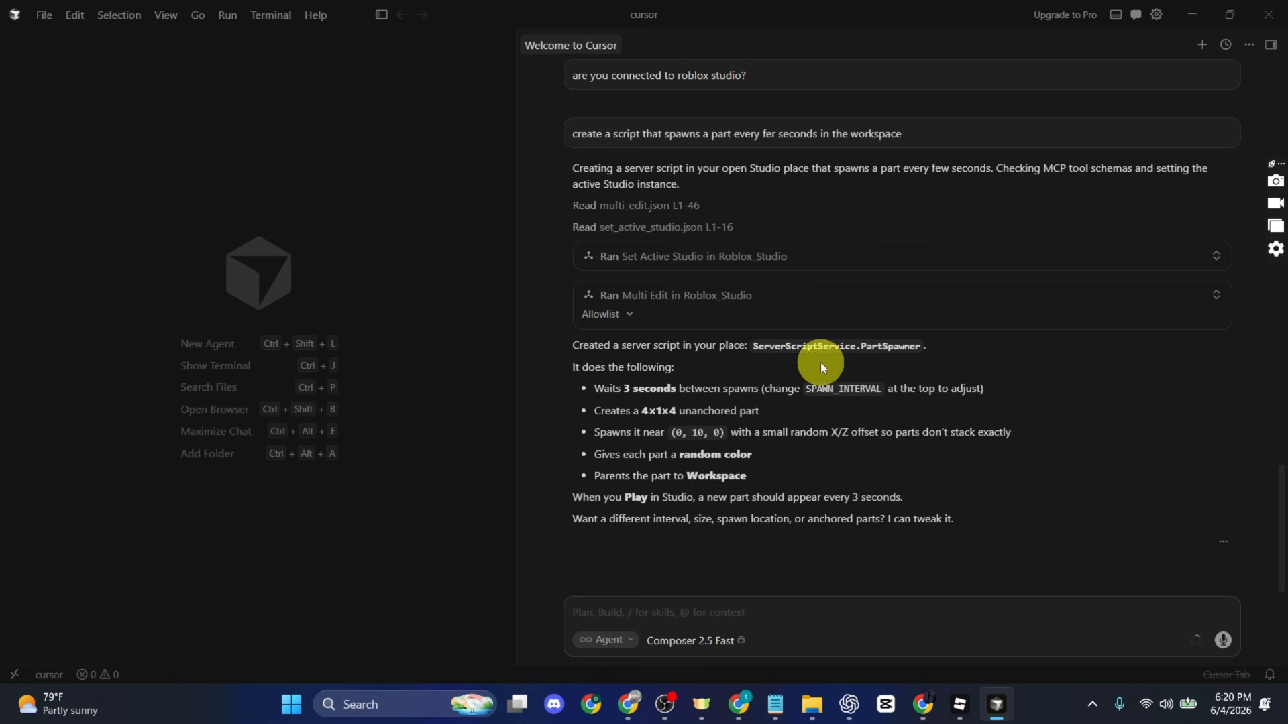
# Switch to Roblox Studio and open the PartSpawner script under ServerScriptService
pyautogui.moveTo(960, 701)
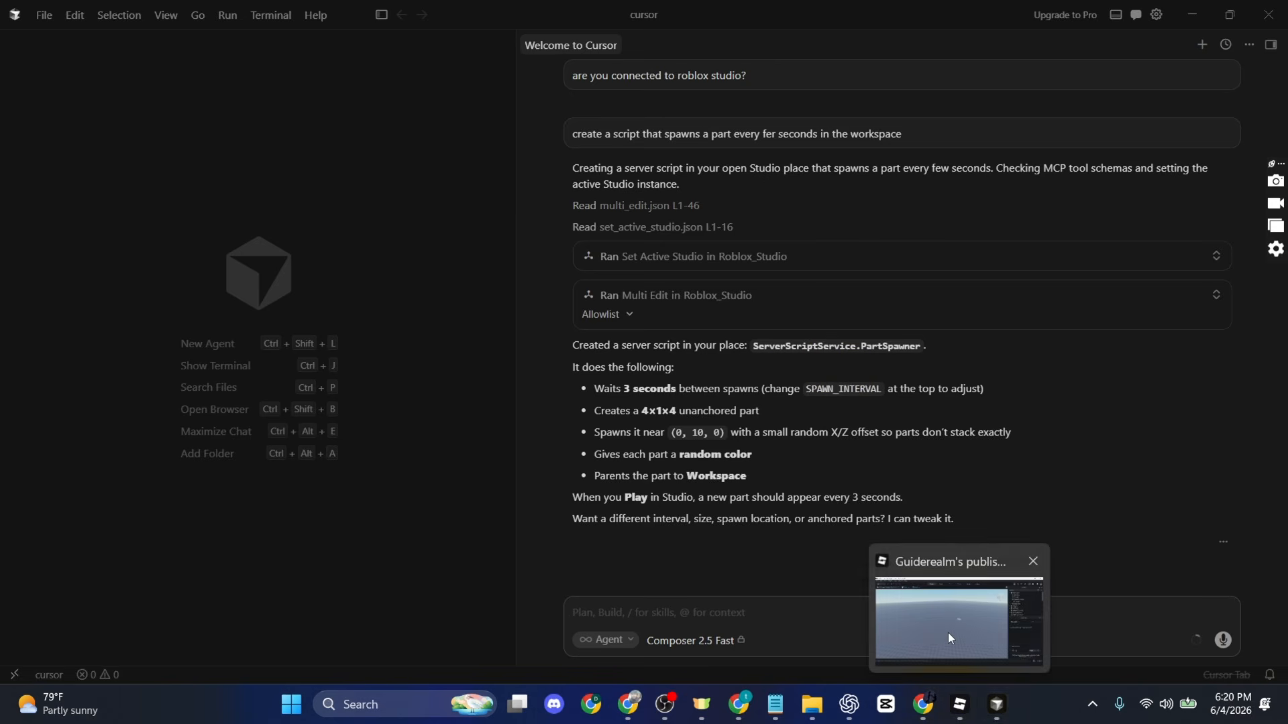
pyautogui.click(948, 633)
pyautogui.click(1059, 404)
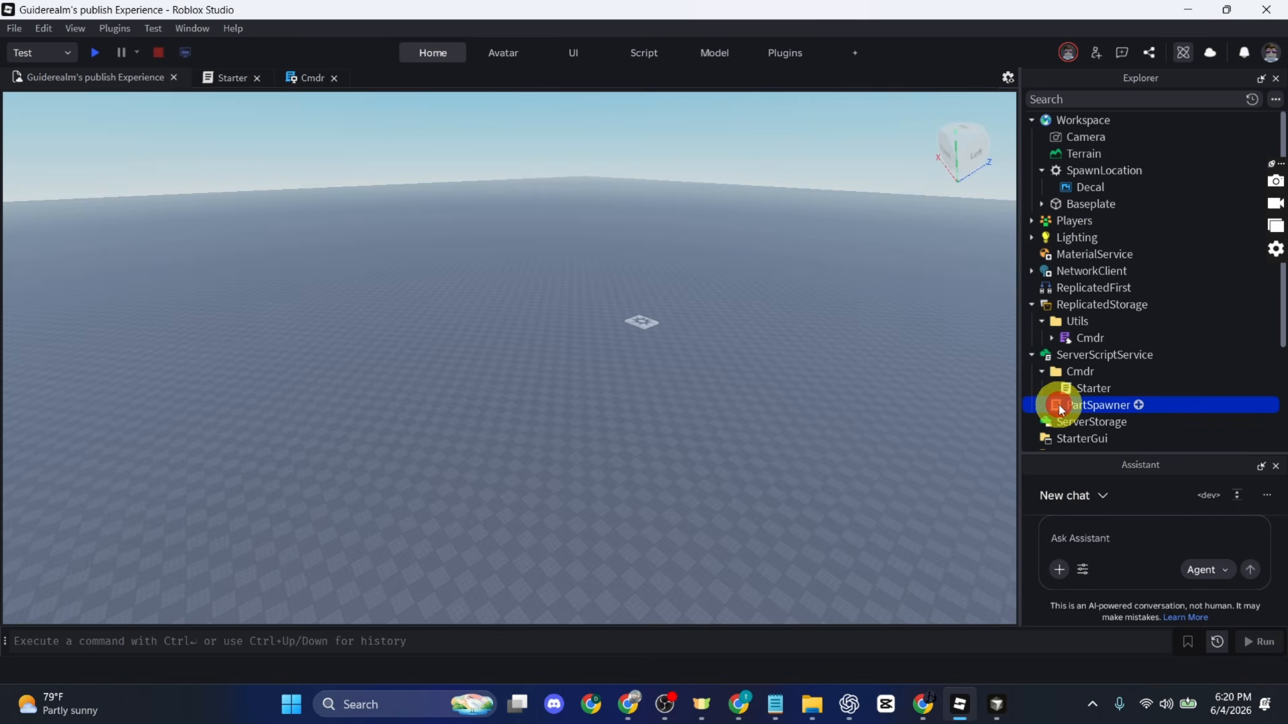
pyautogui.doubleClick(1106, 406)
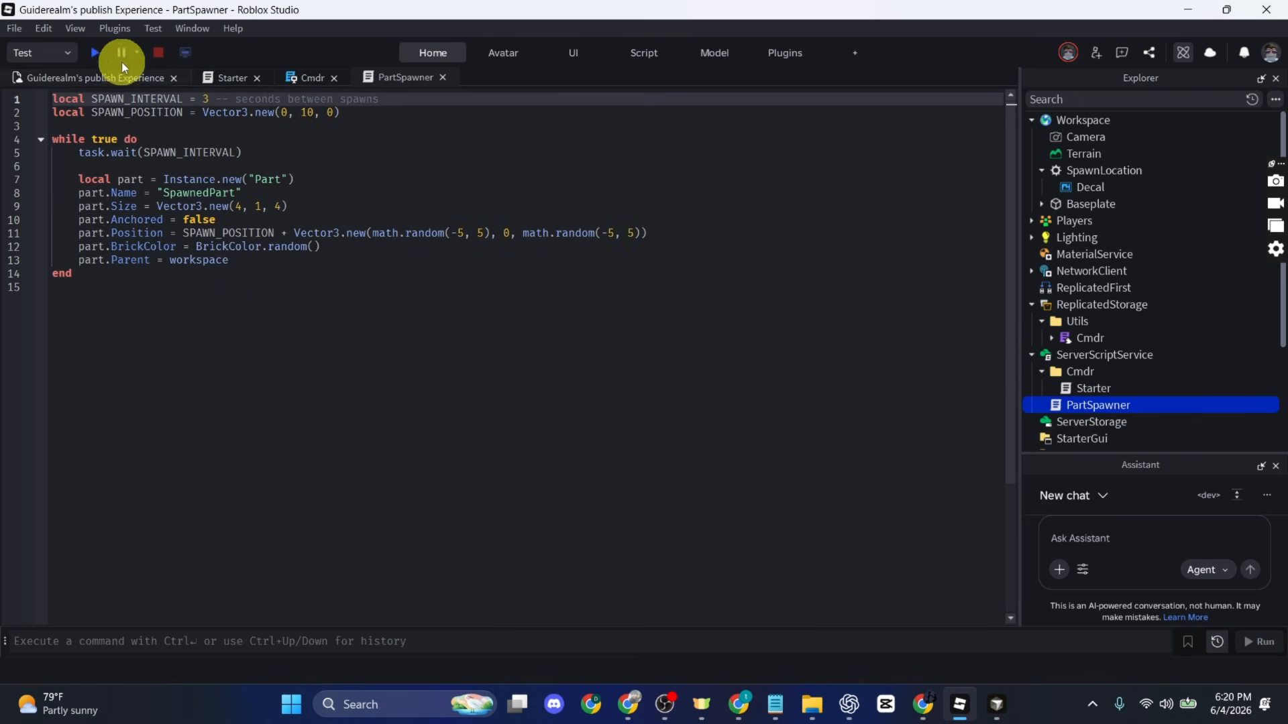
# Playtest the experience and walk the character around the spawn location to examine the spawned parts
pyautogui.click(97, 51)
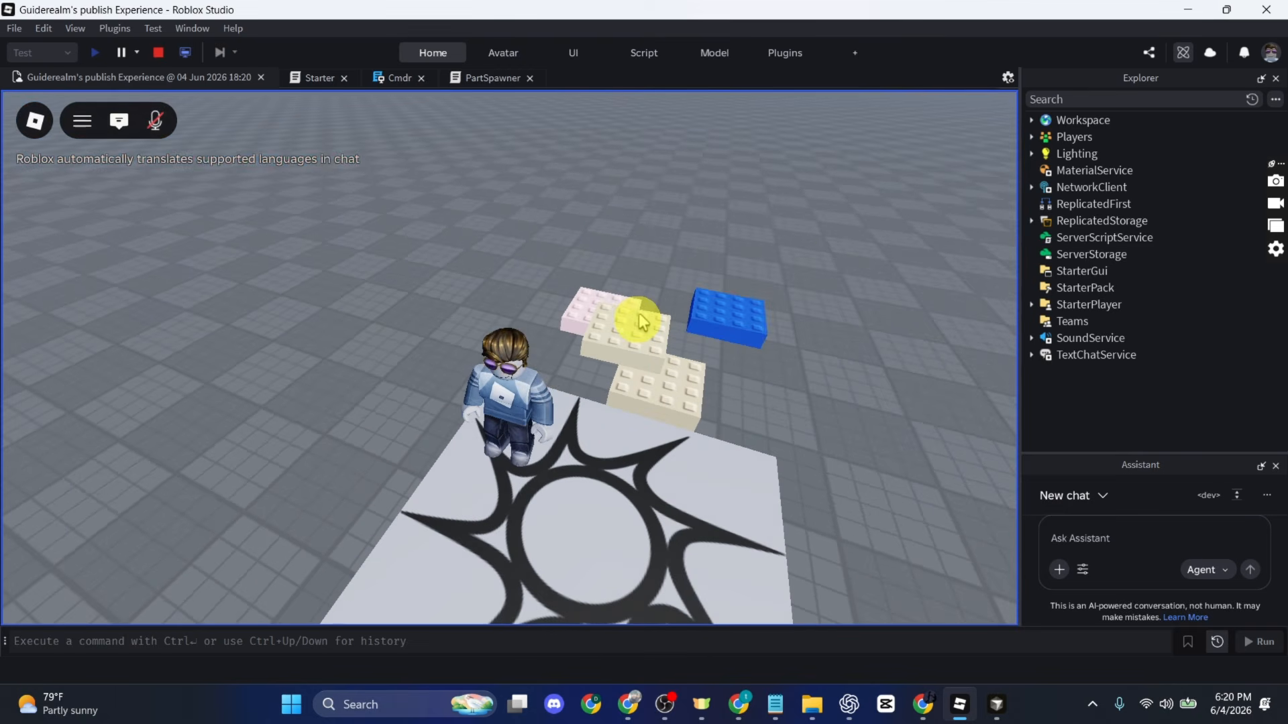
pyautogui.rightClick(639, 315)
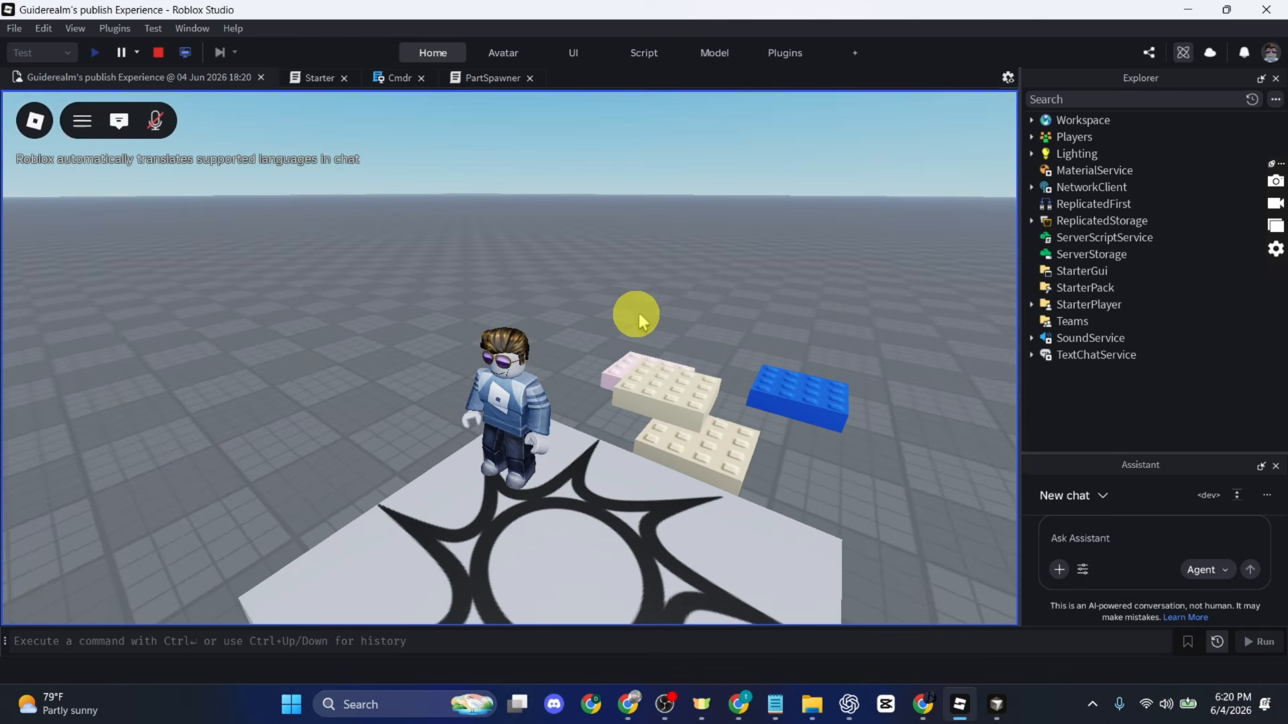
pyautogui.press('a')
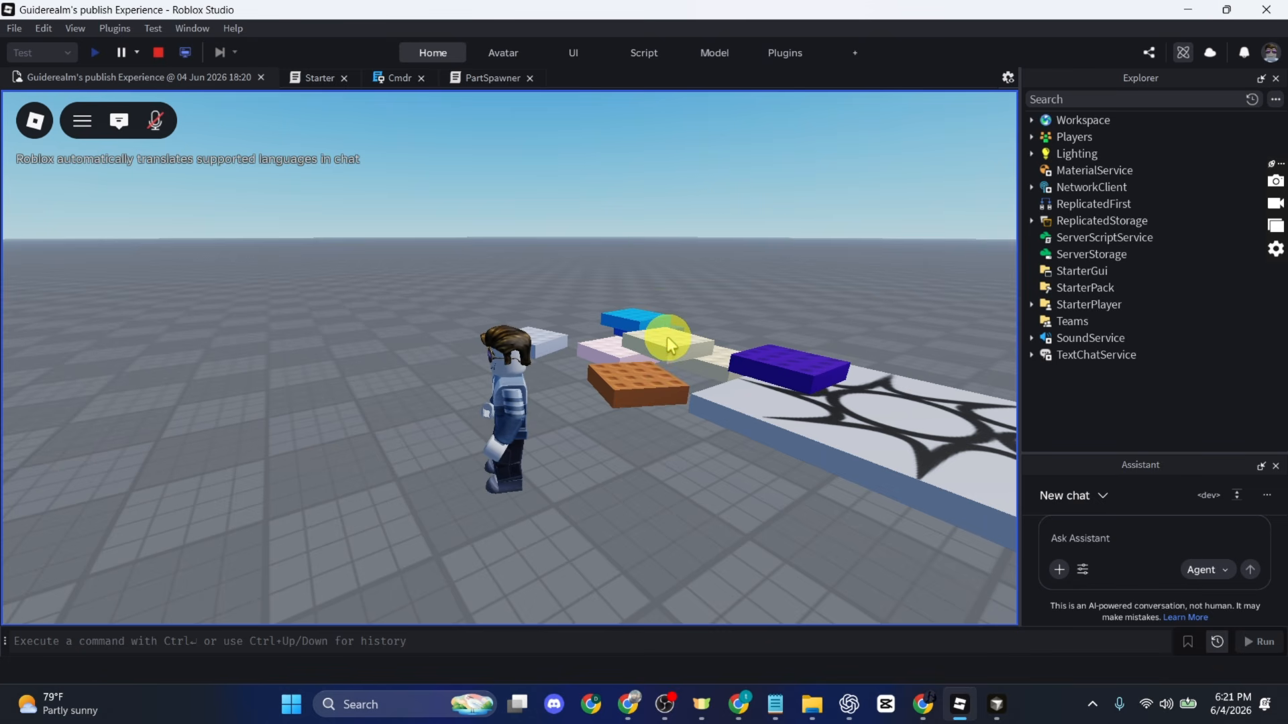
pyautogui.rightClick(657, 343)
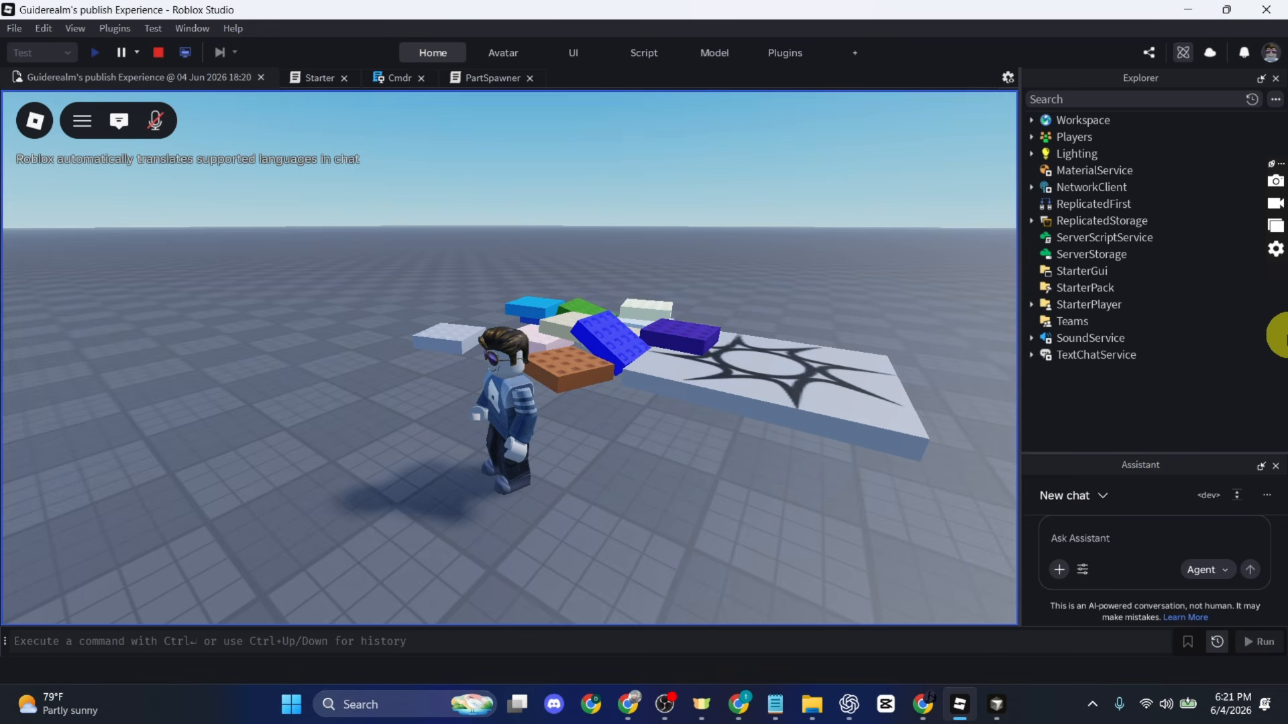
pyautogui.press('a')
pyautogui.press('d')
pyautogui.press('a')
pyautogui.press('w')
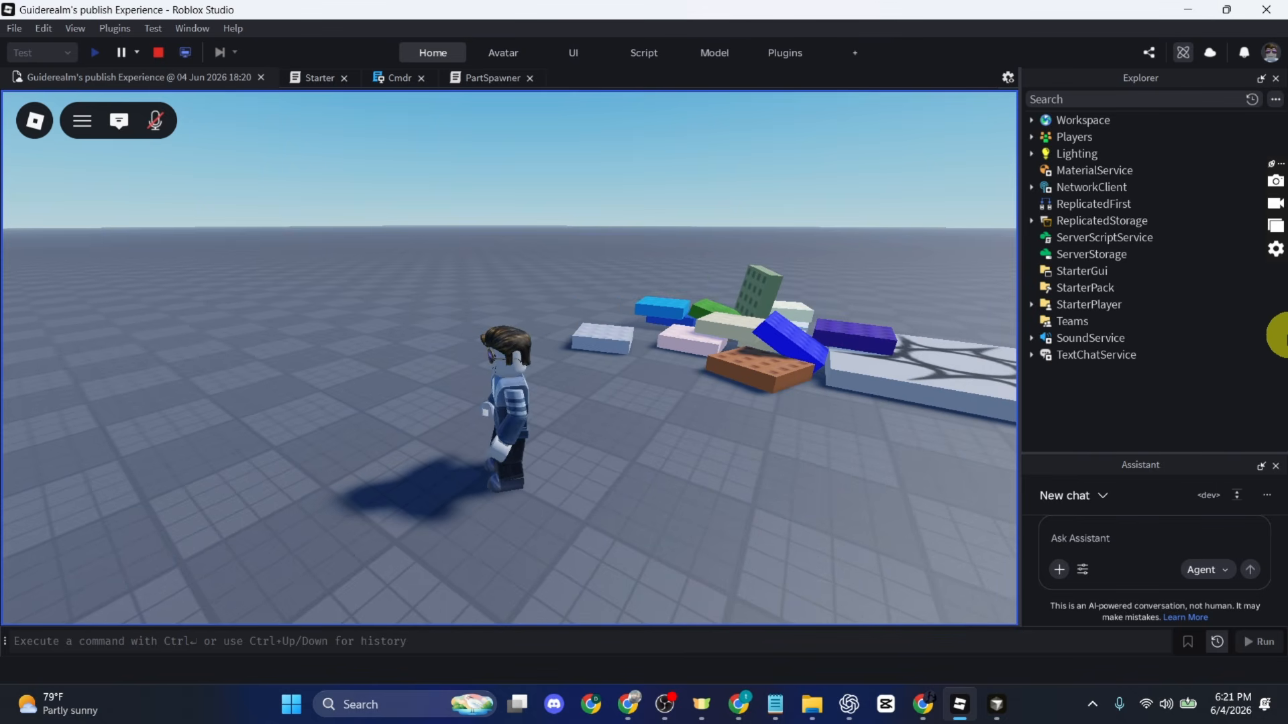
pyautogui.press('s')
pyautogui.press('w')
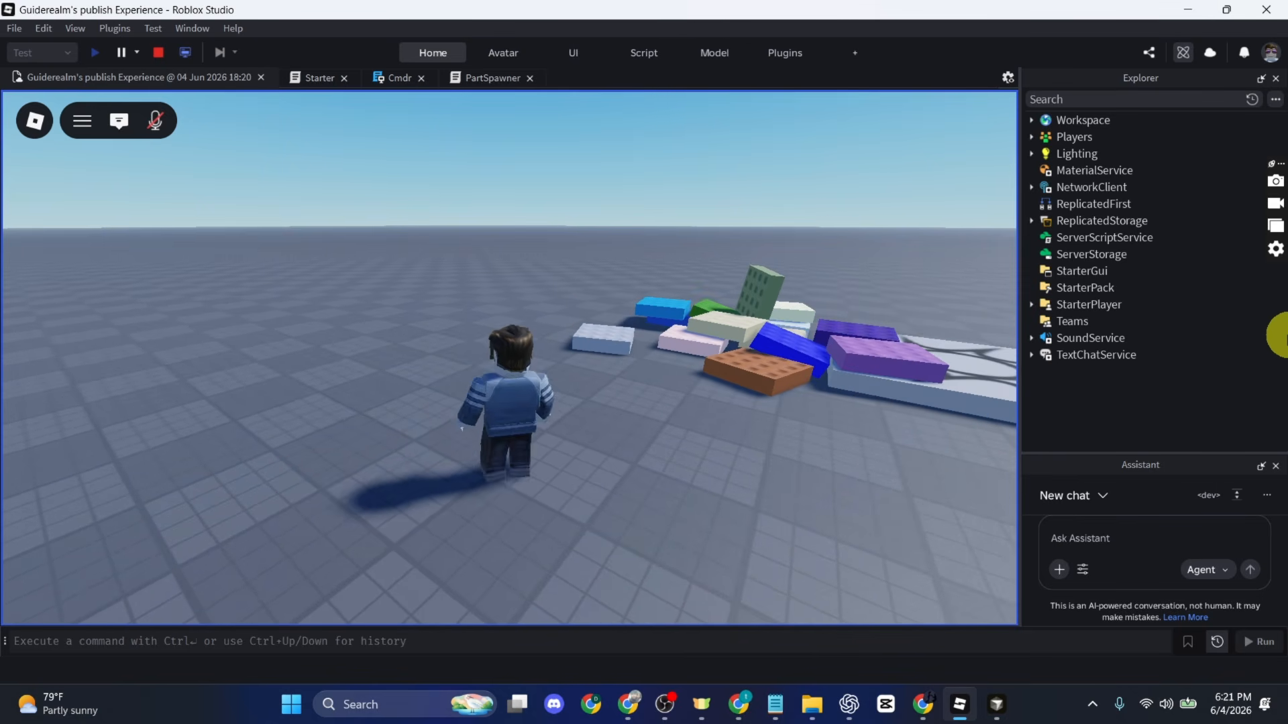
pyautogui.press('s')
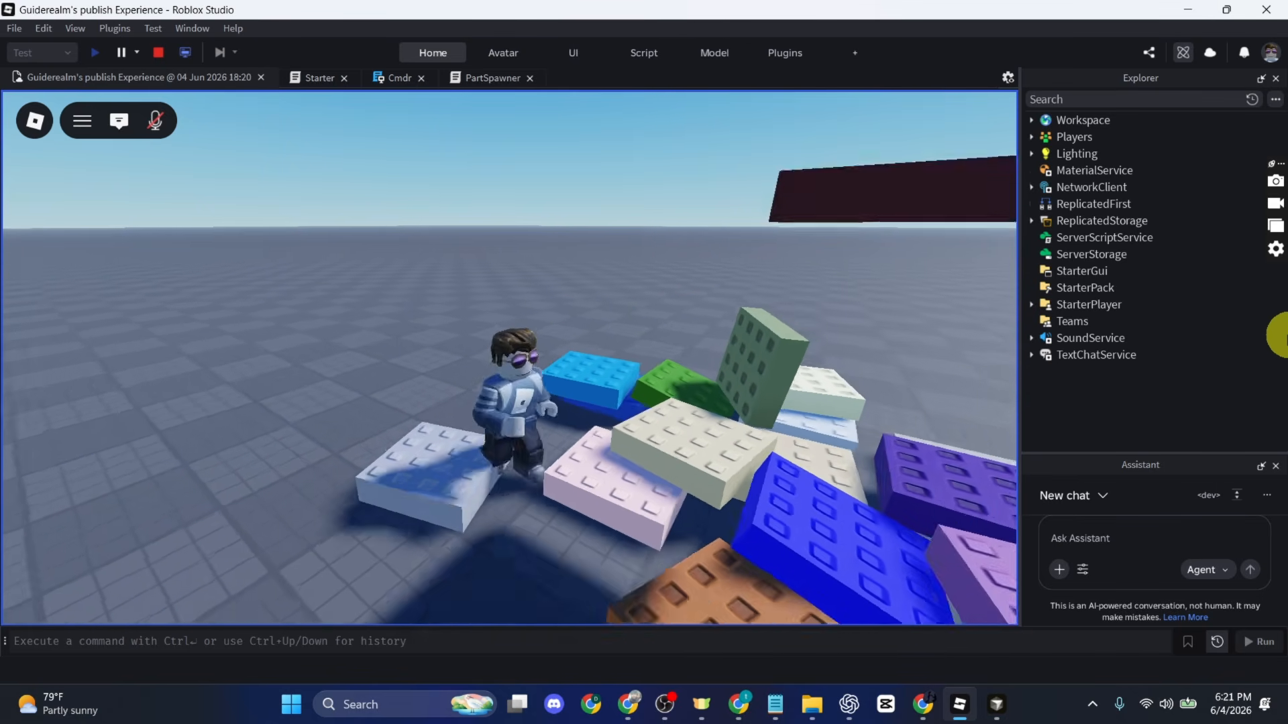
pyautogui.press('s')
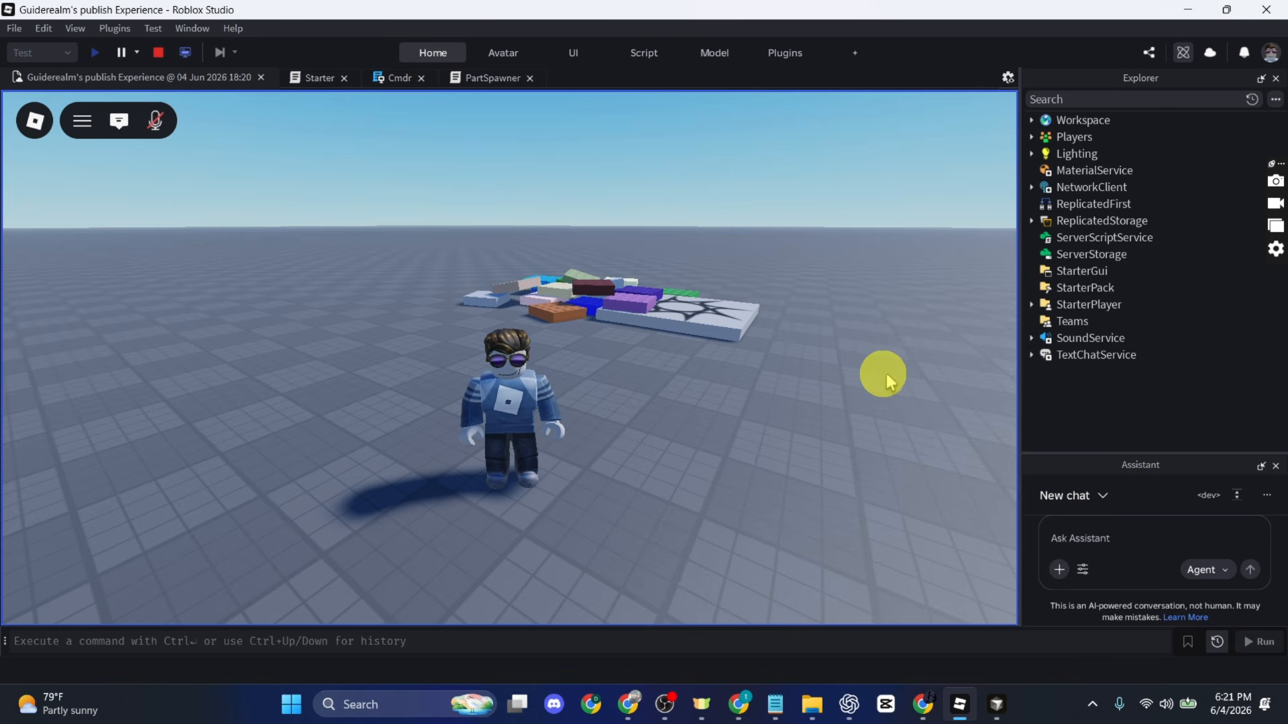
pyautogui.press('w')
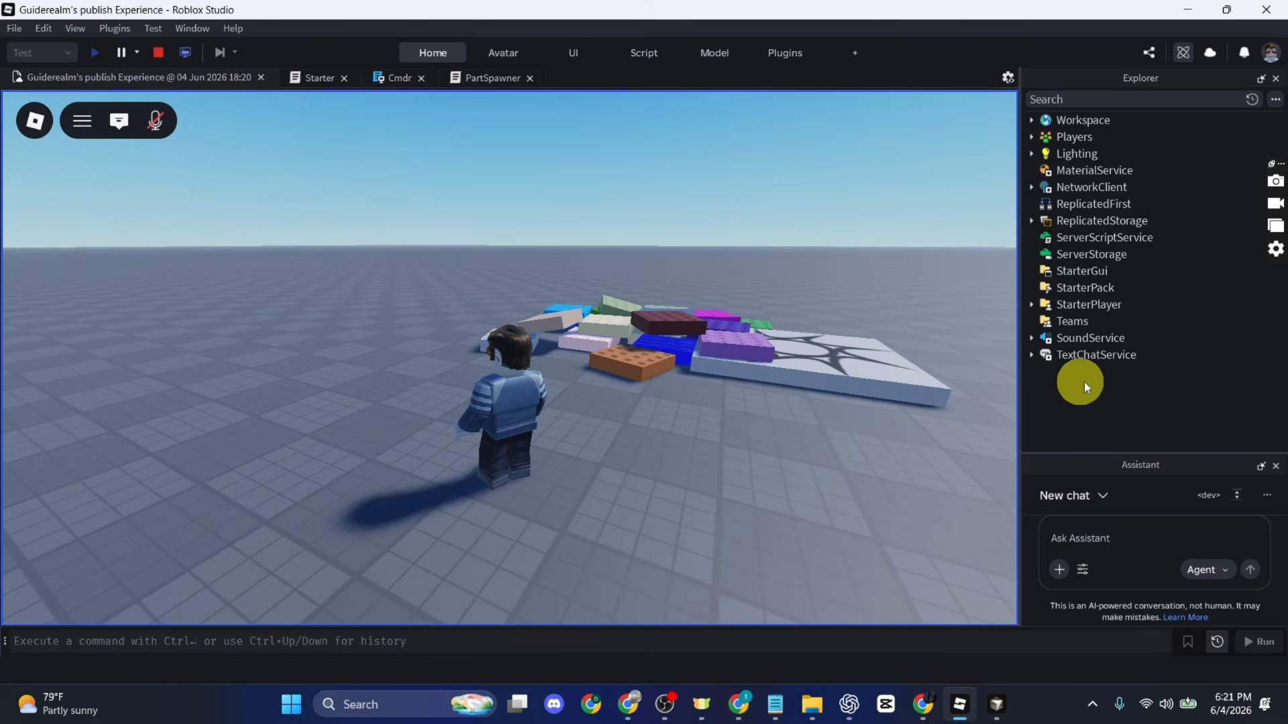